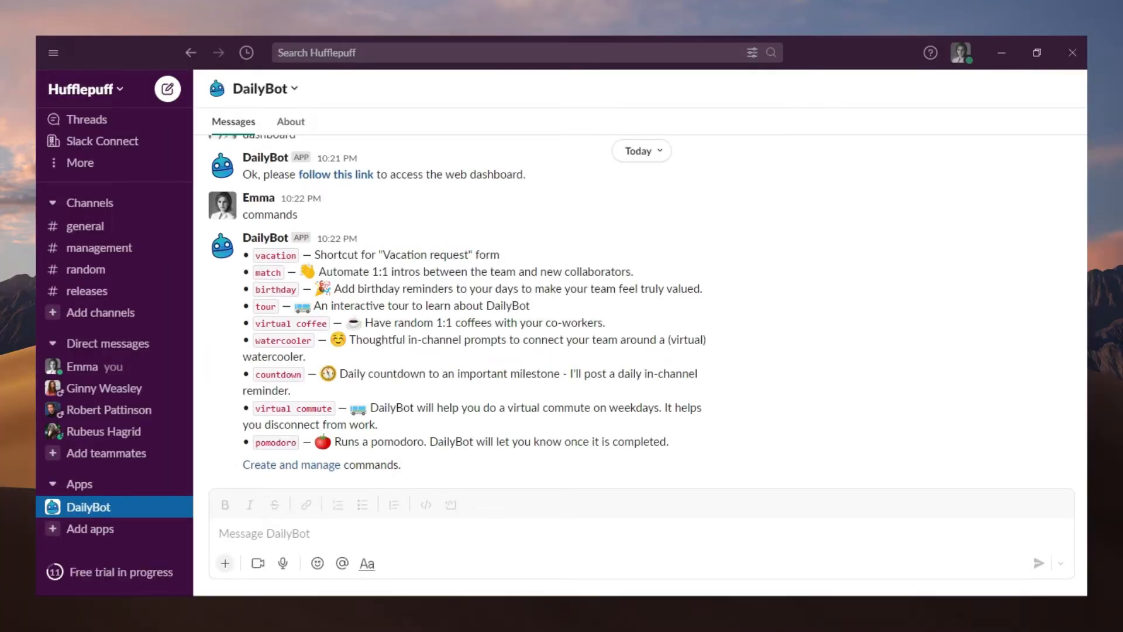
# Send DailyBot the message "dashboard" and open the web dashboard through the link in its reply.
pyautogui.click(264, 533)
pyautogui.write('da')
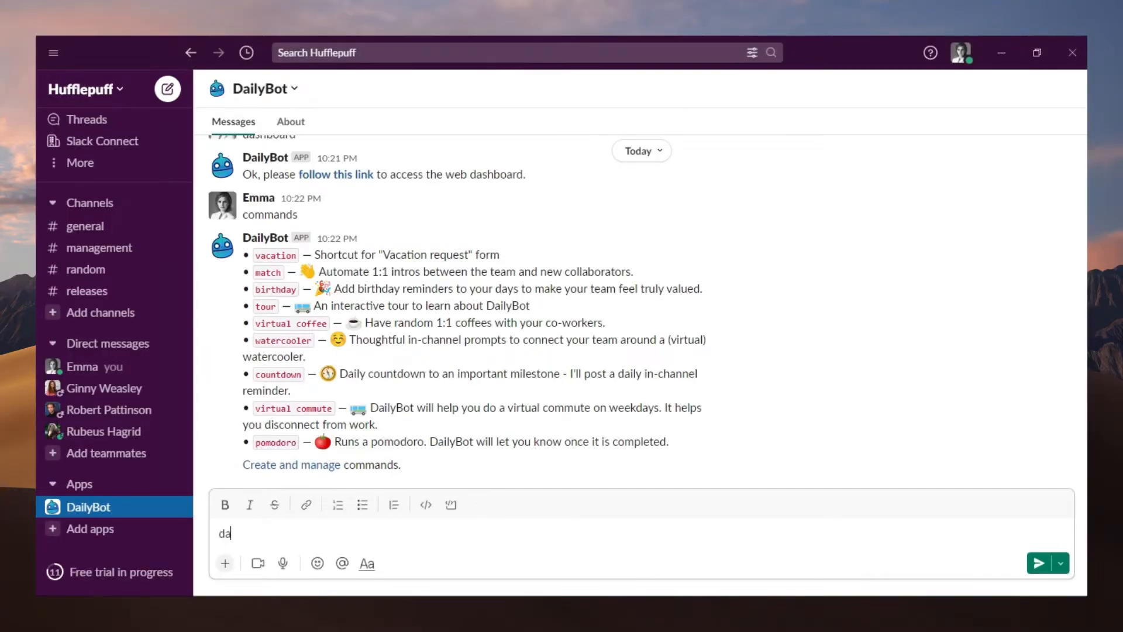
pyautogui.write('shboard')
pyautogui.press('Return')
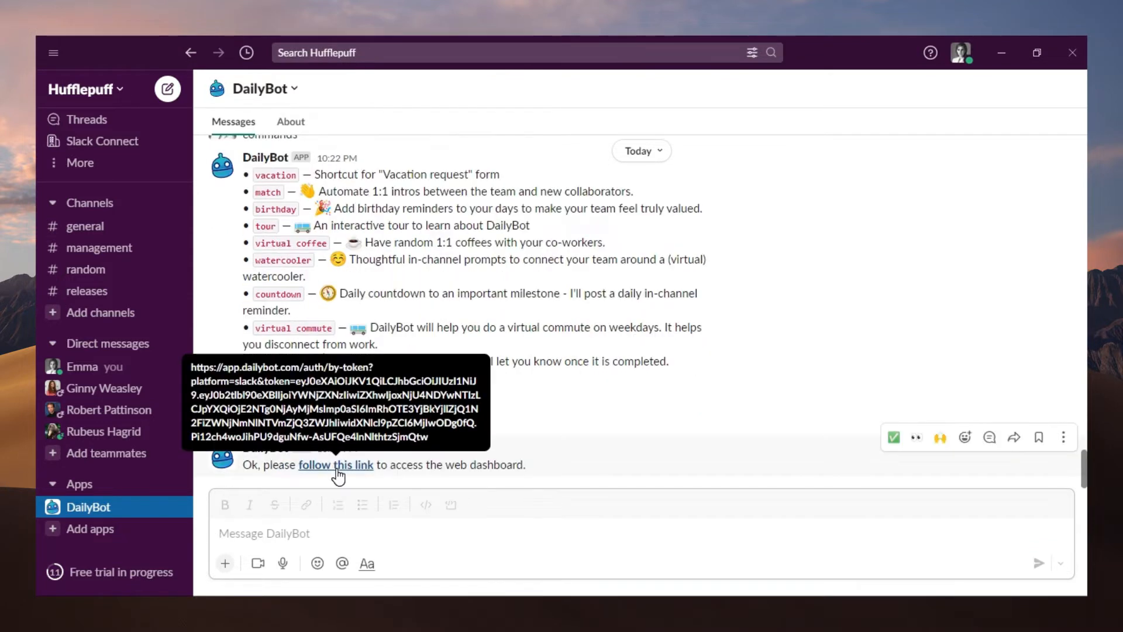
pyautogui.click(335, 468)
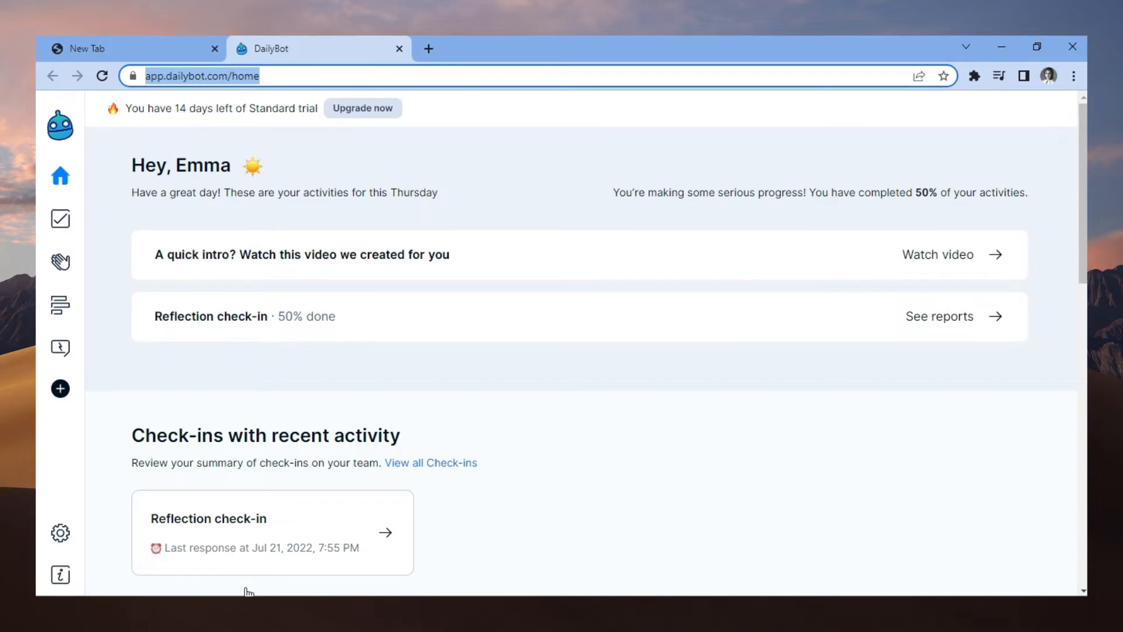
# Start a new check-in based on the Daily Stand-ups template.
pyautogui.click(62, 220)
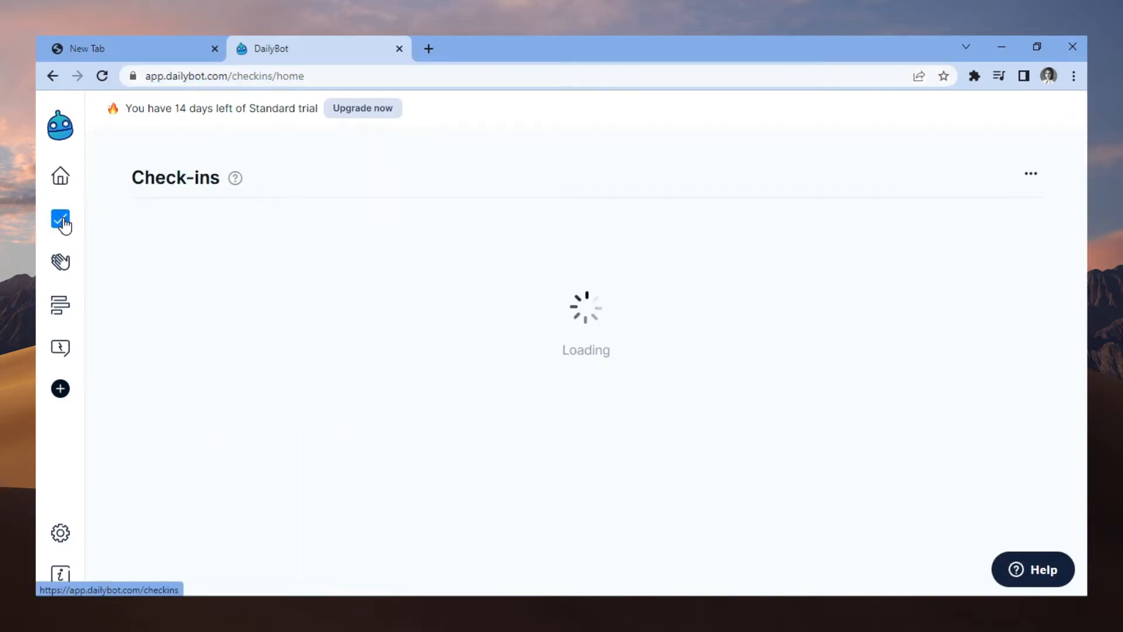
pyautogui.click(897, 186)
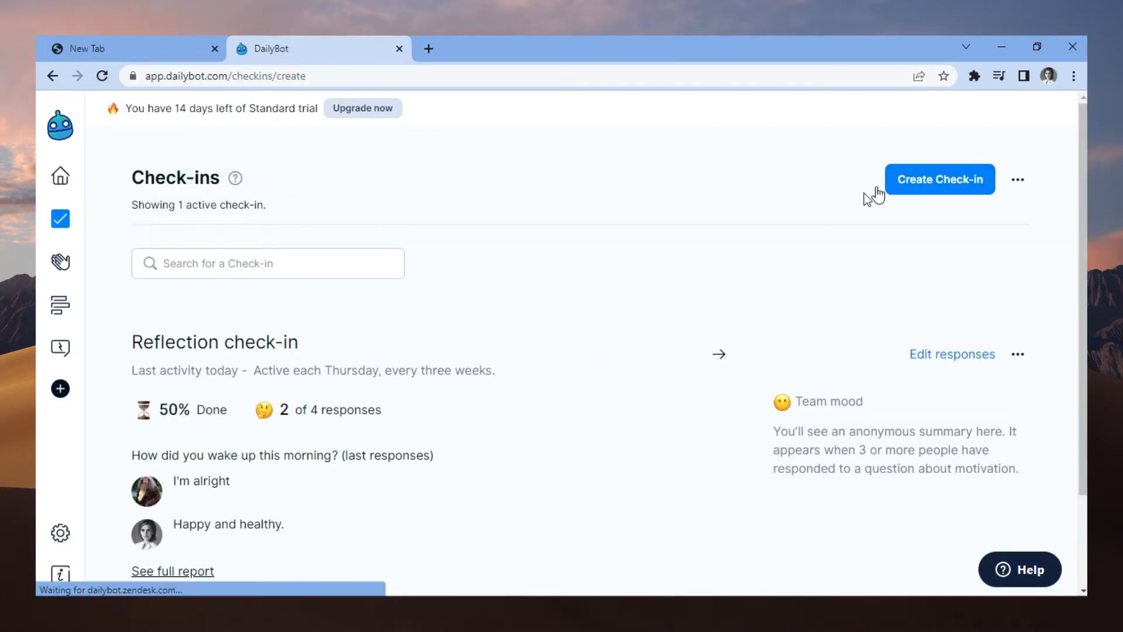
pyautogui.scroll(-3, 326, 343)
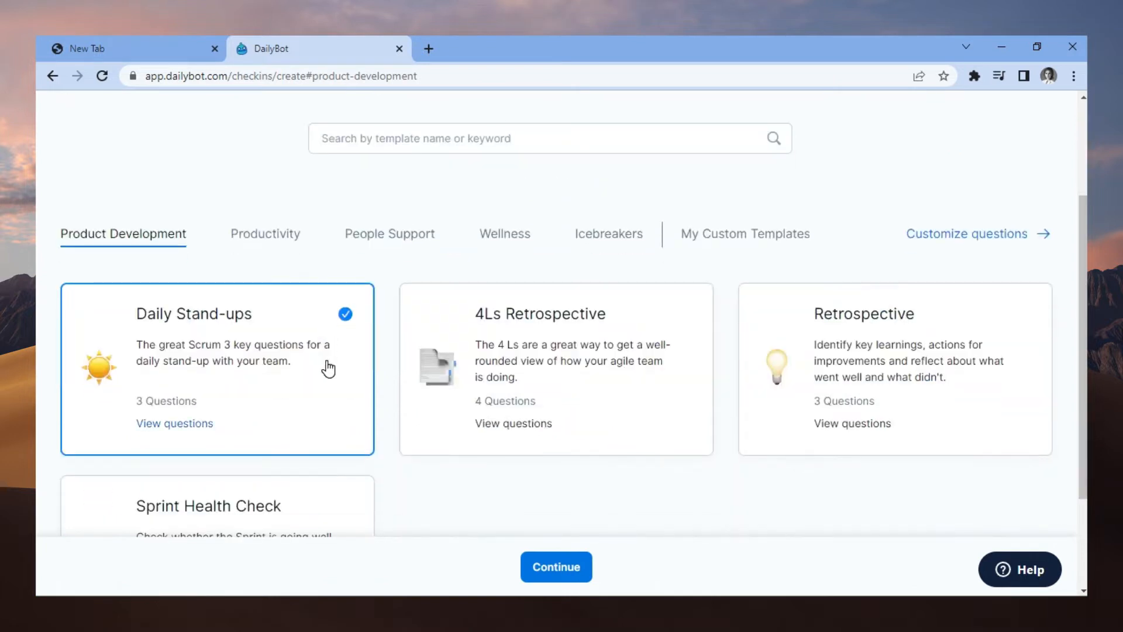
pyautogui.click(565, 568)
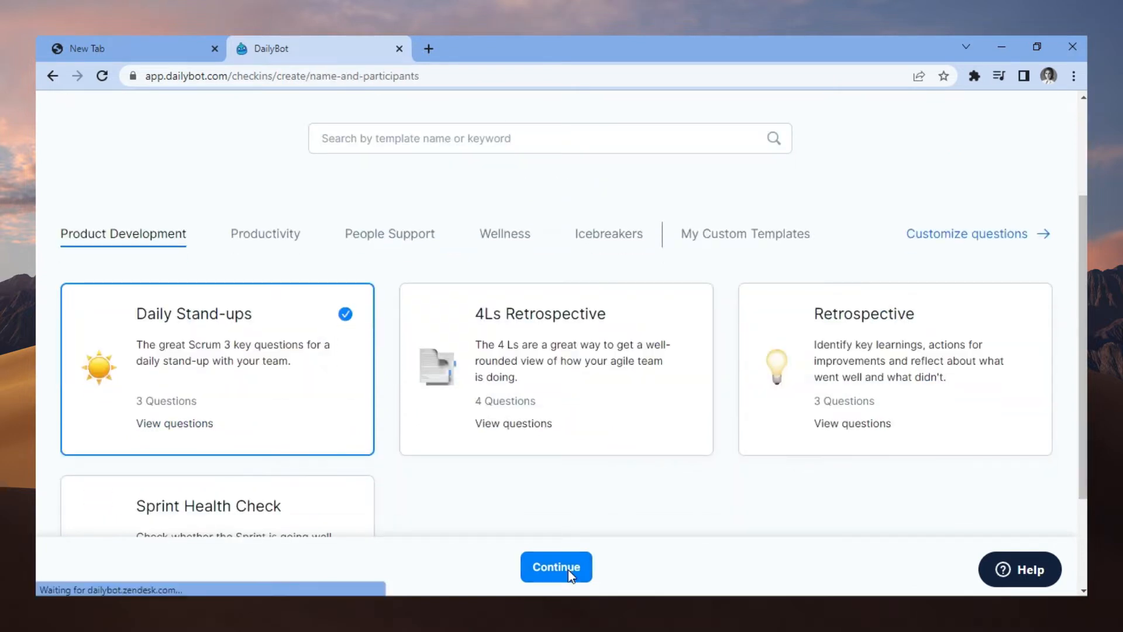
# Name the new check-in "Daily report".
pyautogui.scroll(-1, 627, 525)
pyautogui.click(557, 341)
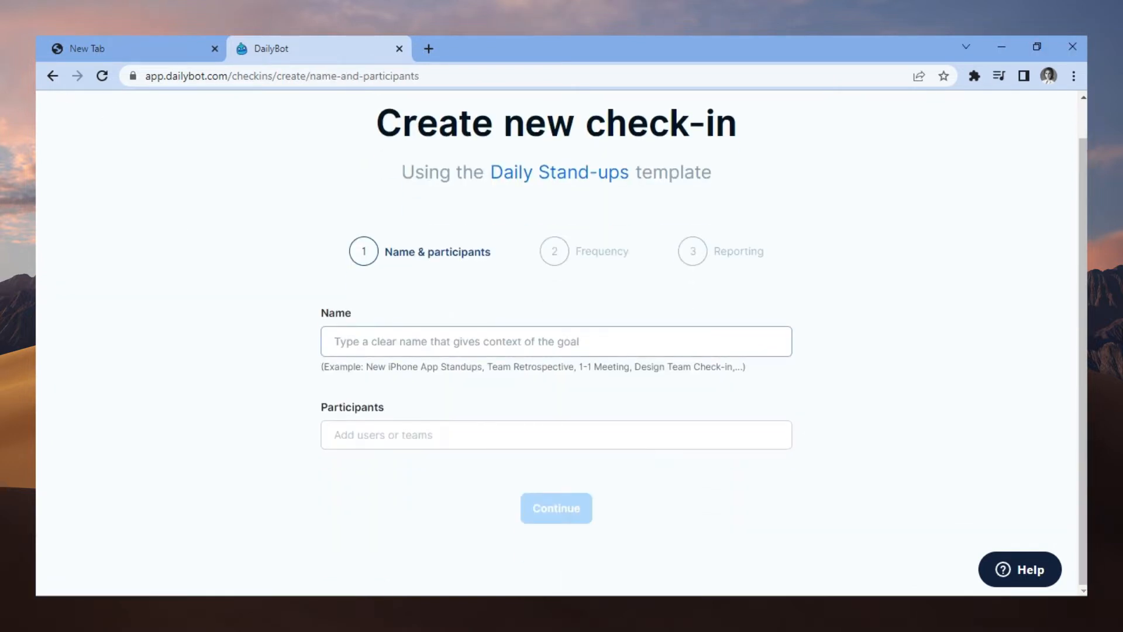
pyautogui.write('Daily report')
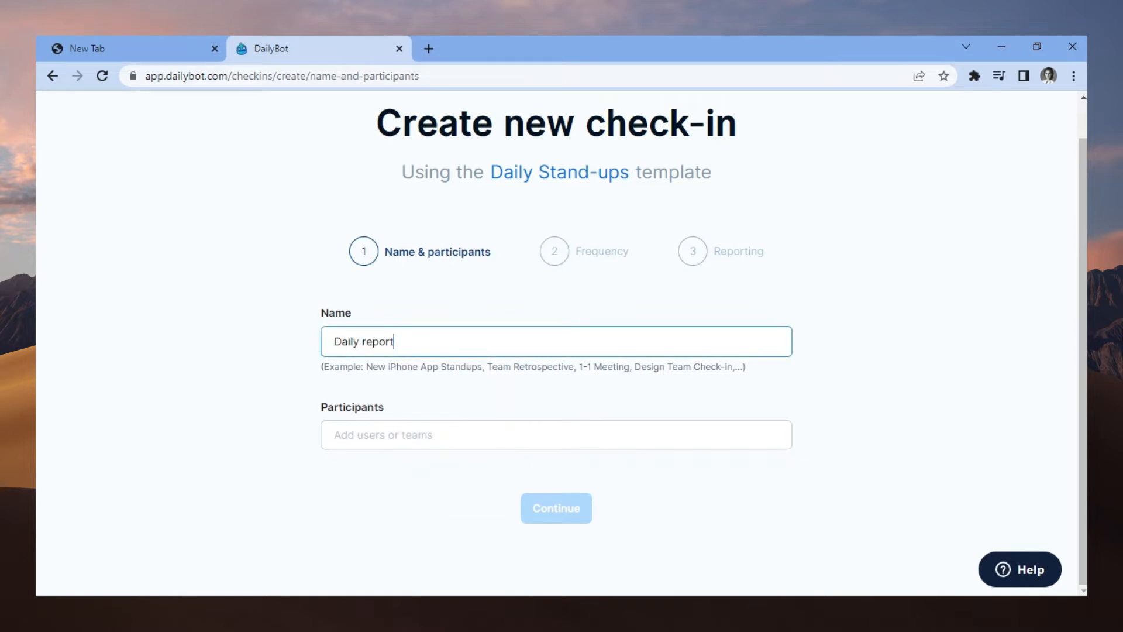
# Add two individual team members as participants and proceed to the frequency settings.
pyautogui.click(556, 435)
pyautogui.click(429, 497)
pyautogui.scroll(-2, 438, 504)
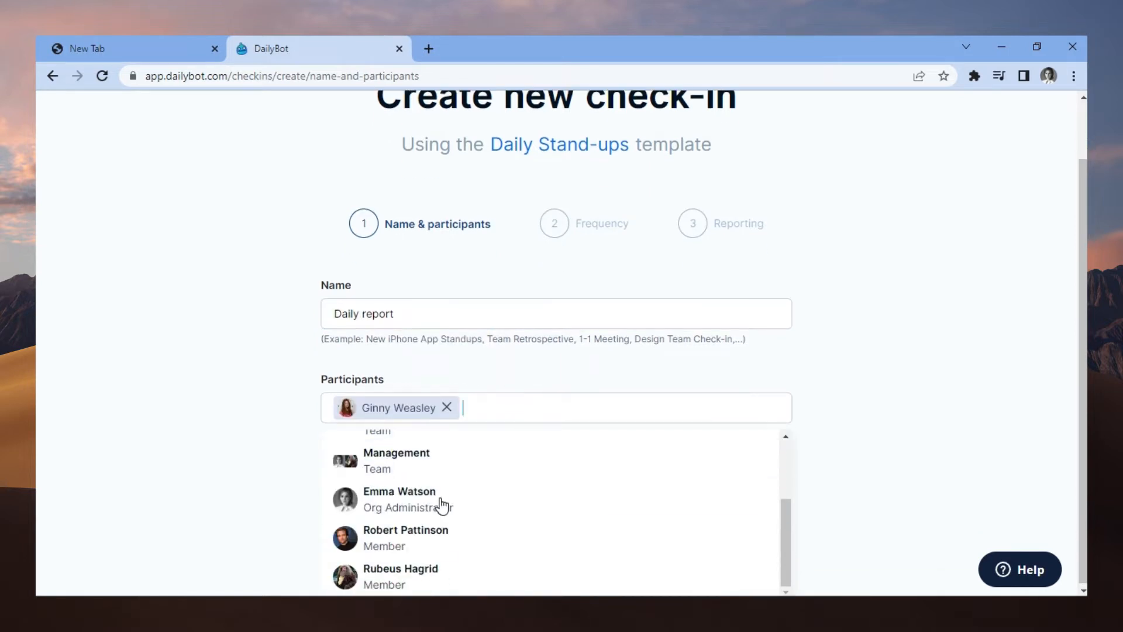
pyautogui.click(447, 535)
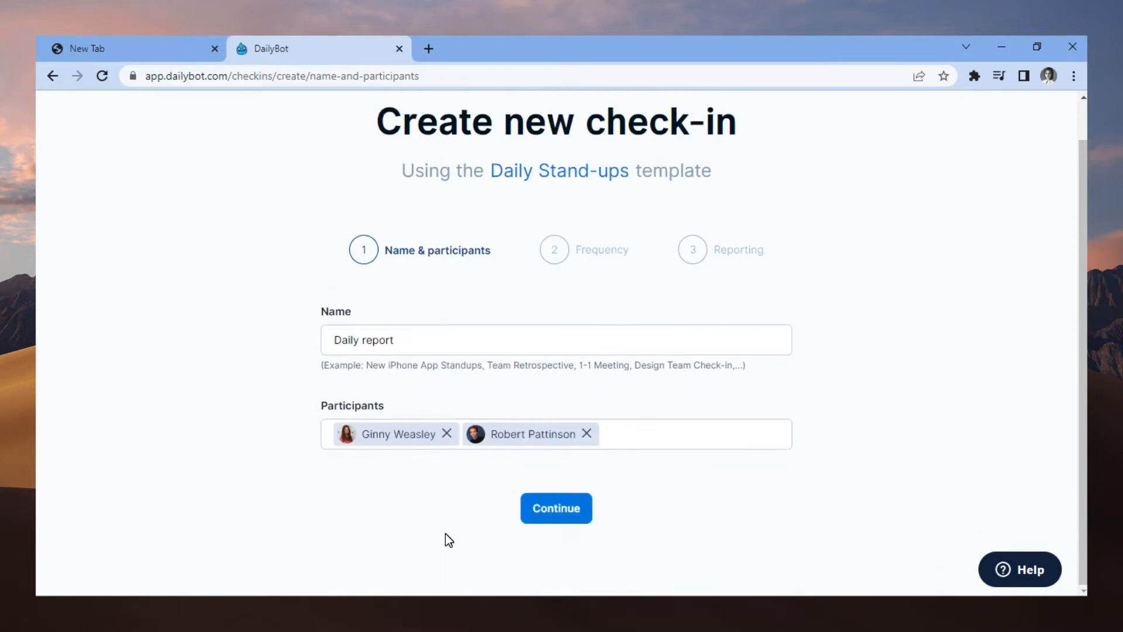
pyautogui.click(536, 519)
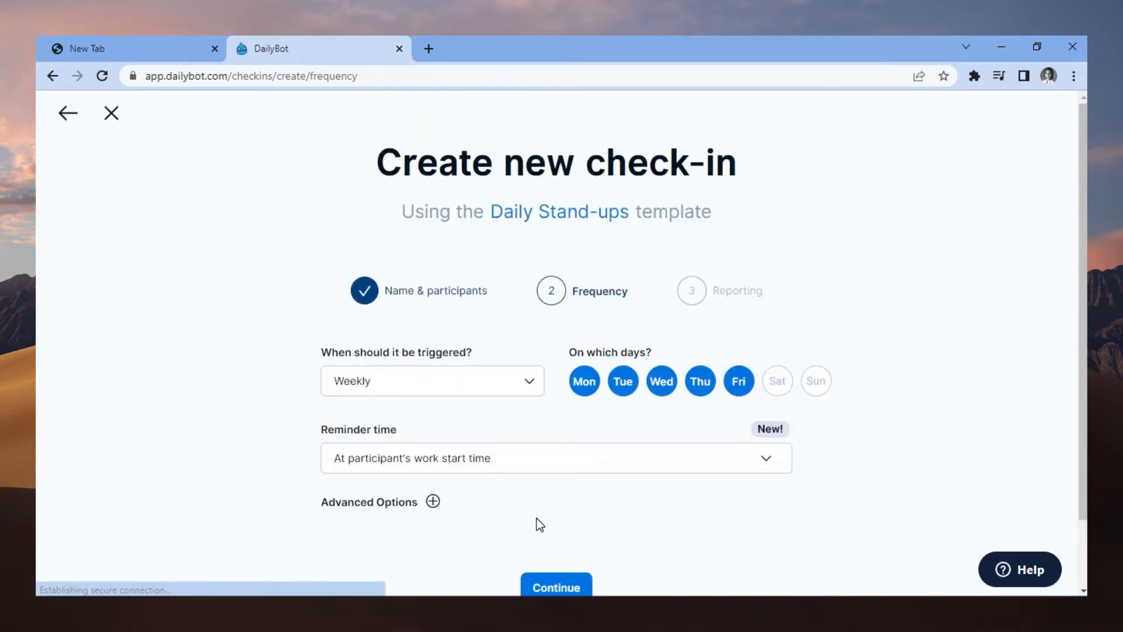
# Set the check-in to be triggered Bi-weekly.
pyautogui.click(438, 400)
pyautogui.scroll(-1, 435, 398)
pyautogui.scroll(-1, 436, 418)
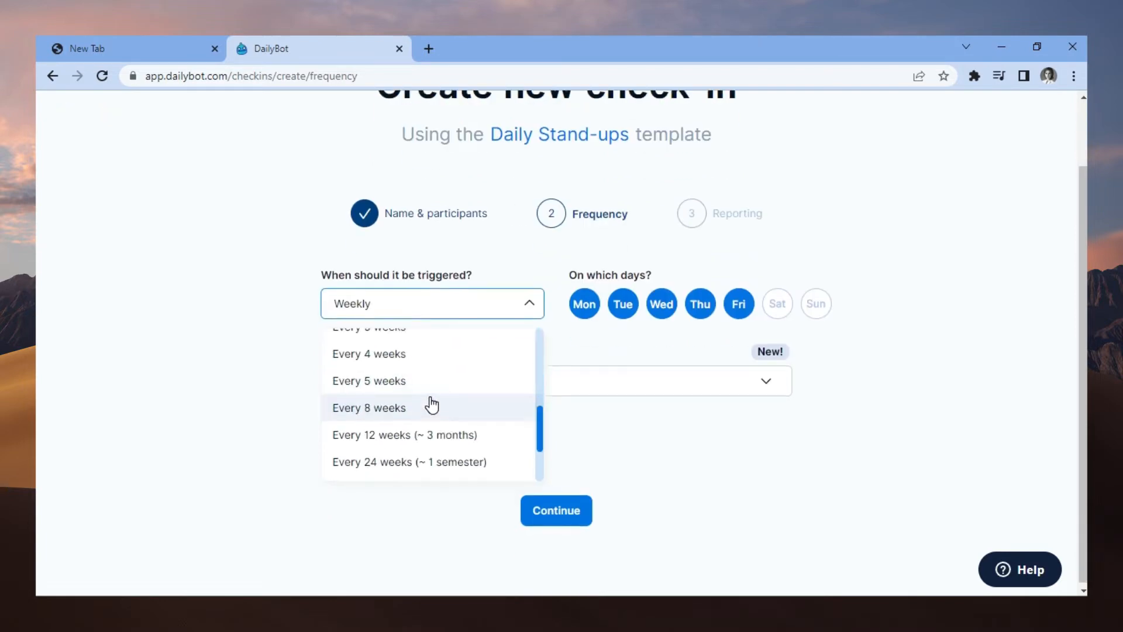
pyautogui.scroll(-1, 431, 402)
pyautogui.scroll(3, 431, 402)
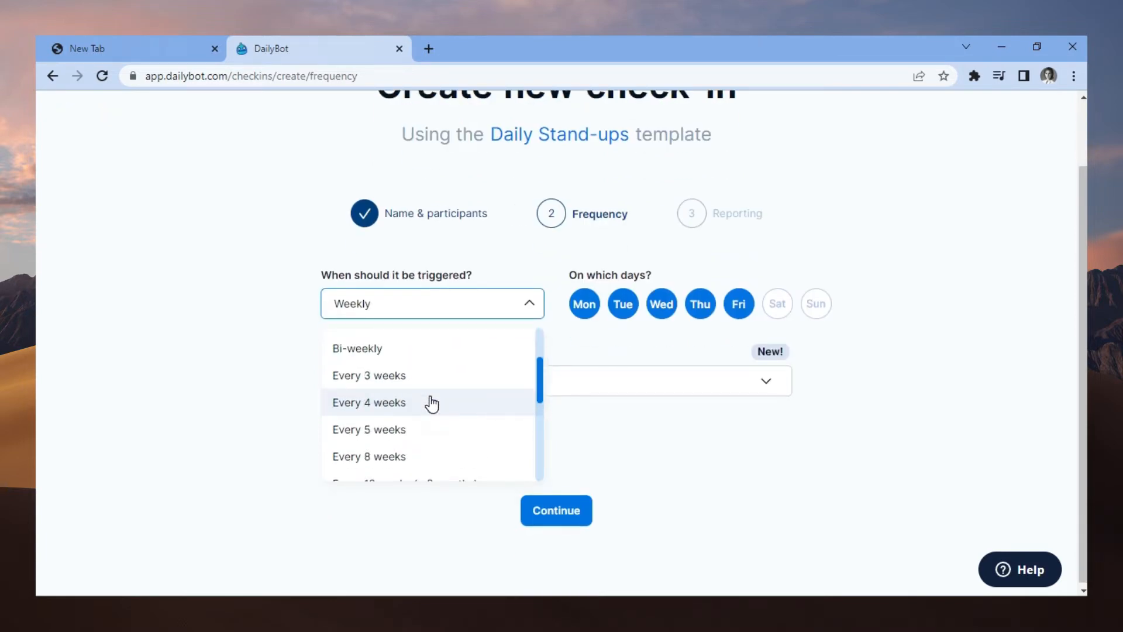
pyautogui.click(390, 348)
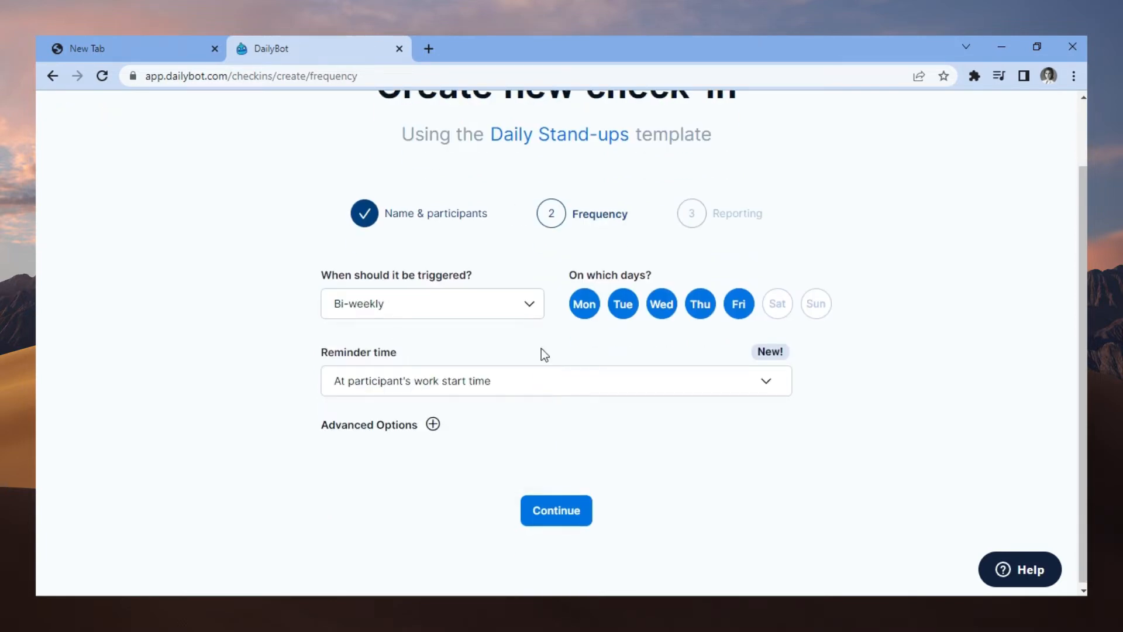
# Exclude Monday, Tuesday, Wednesday and Thursday so the check-in runs only on Friday.
pyautogui.click(692, 311)
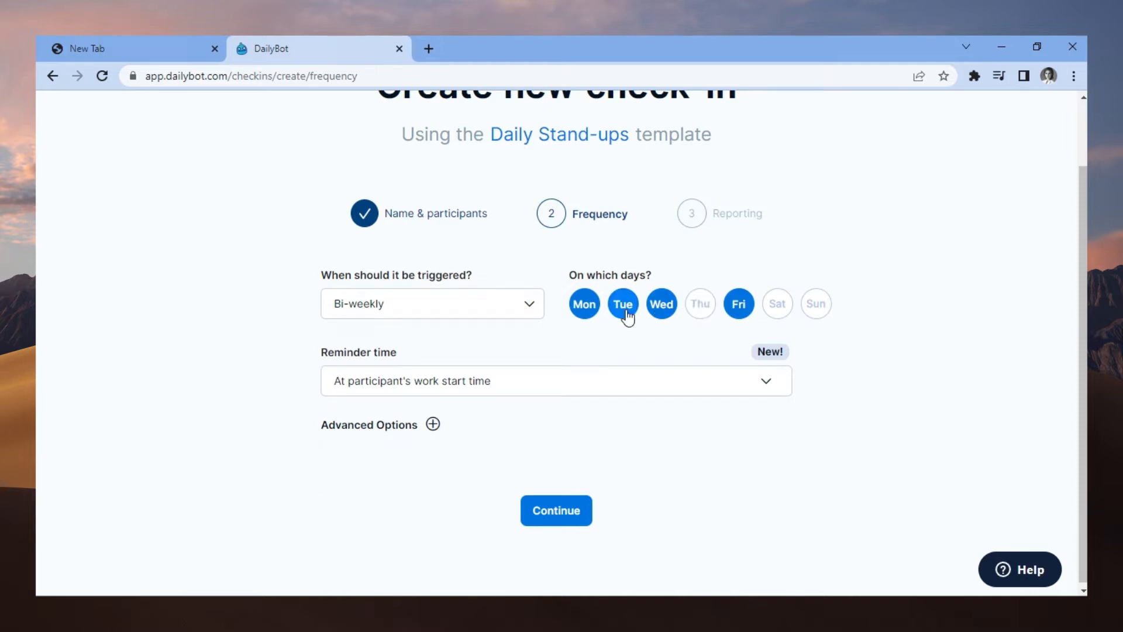
pyautogui.click(627, 312)
pyautogui.click(657, 307)
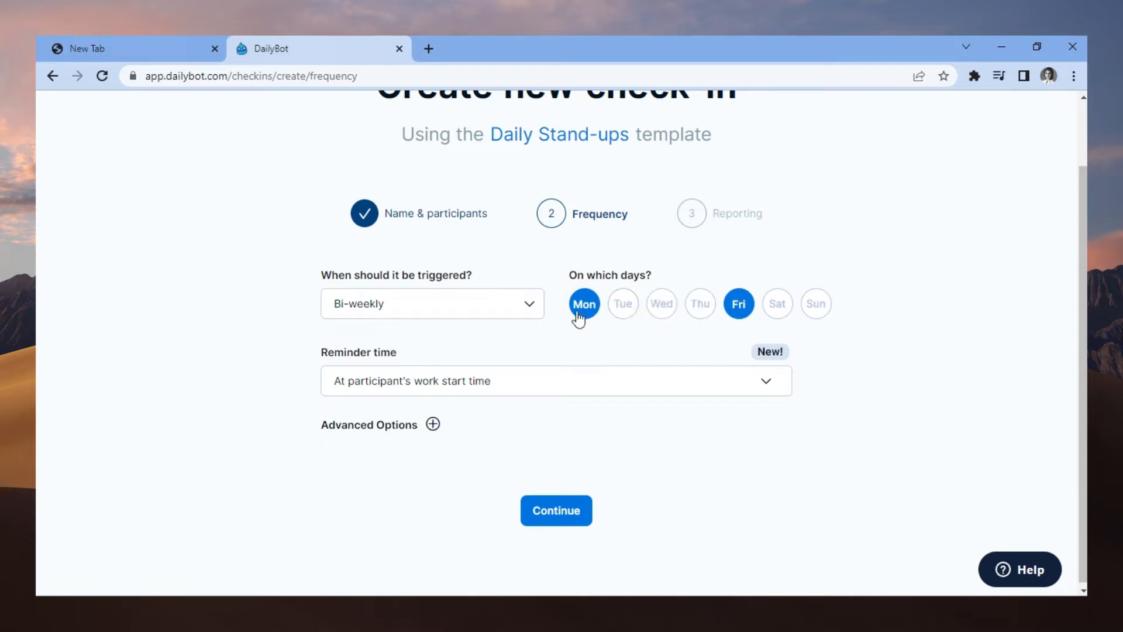
pyautogui.click(582, 311)
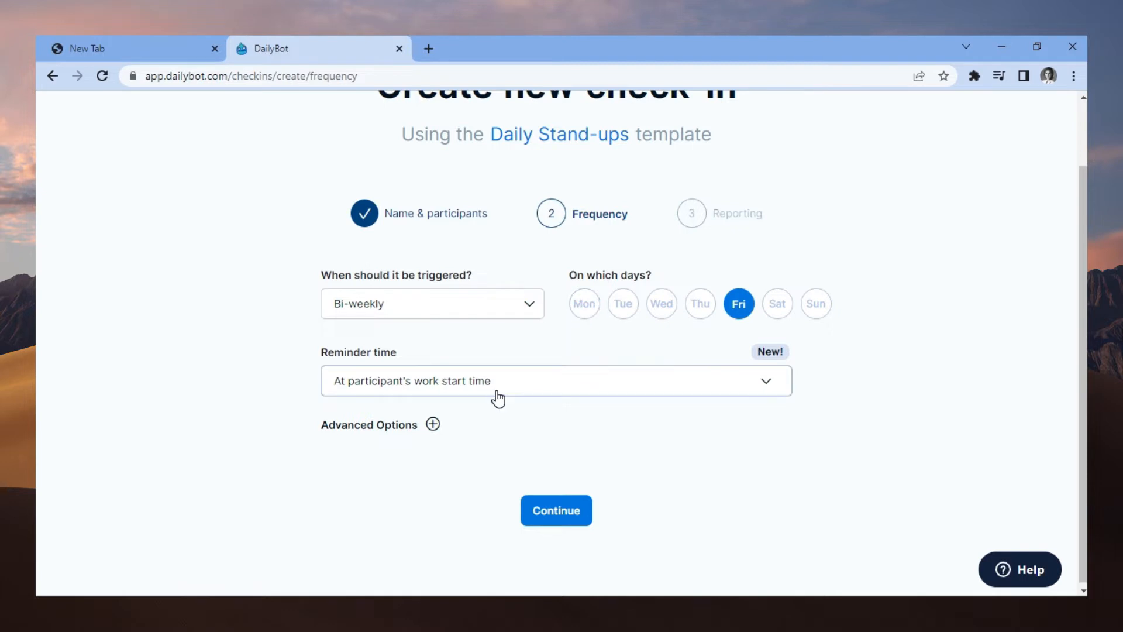
# Set the reminder time to "At a given time".
pyautogui.click(642, 389)
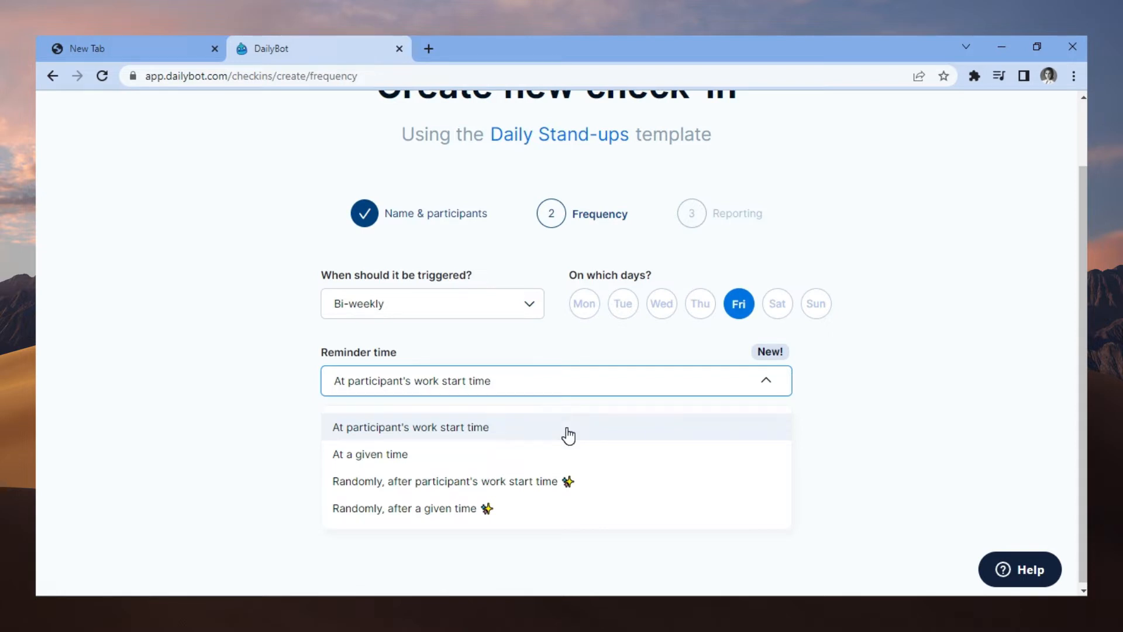
pyautogui.click(564, 455)
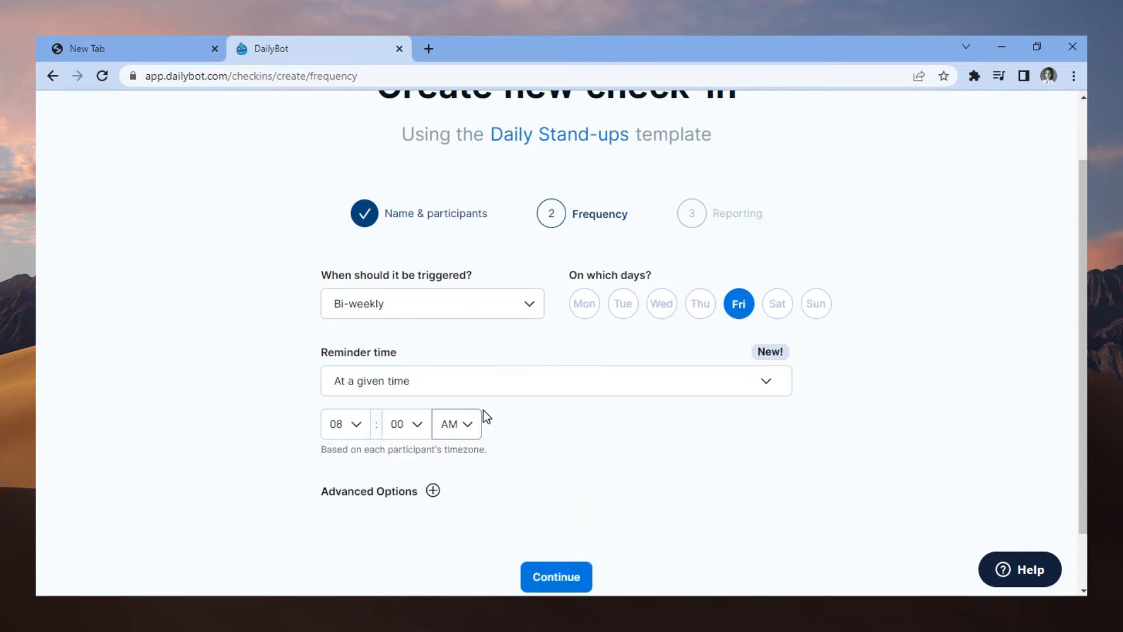
pyautogui.click(503, 393)
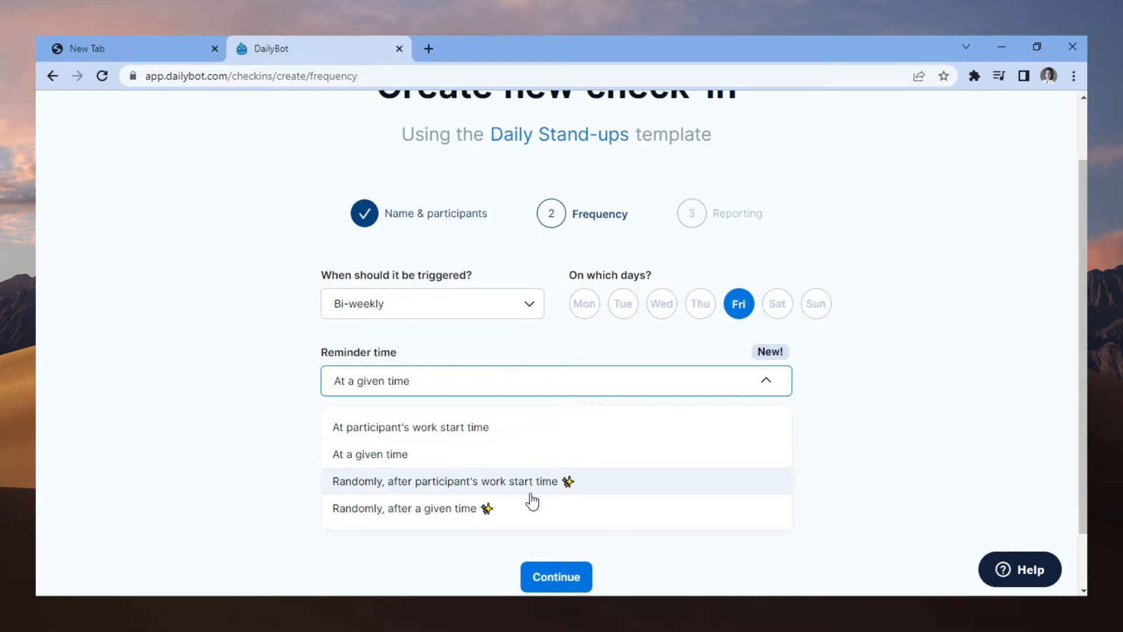
pyautogui.click(757, 382)
# Expand the advanced frequency options and switch the additional reminders mode to Custom reminders.
pyautogui.scroll(-1, 541, 414)
pyautogui.click(434, 423)
pyautogui.scroll(-5, 559, 402)
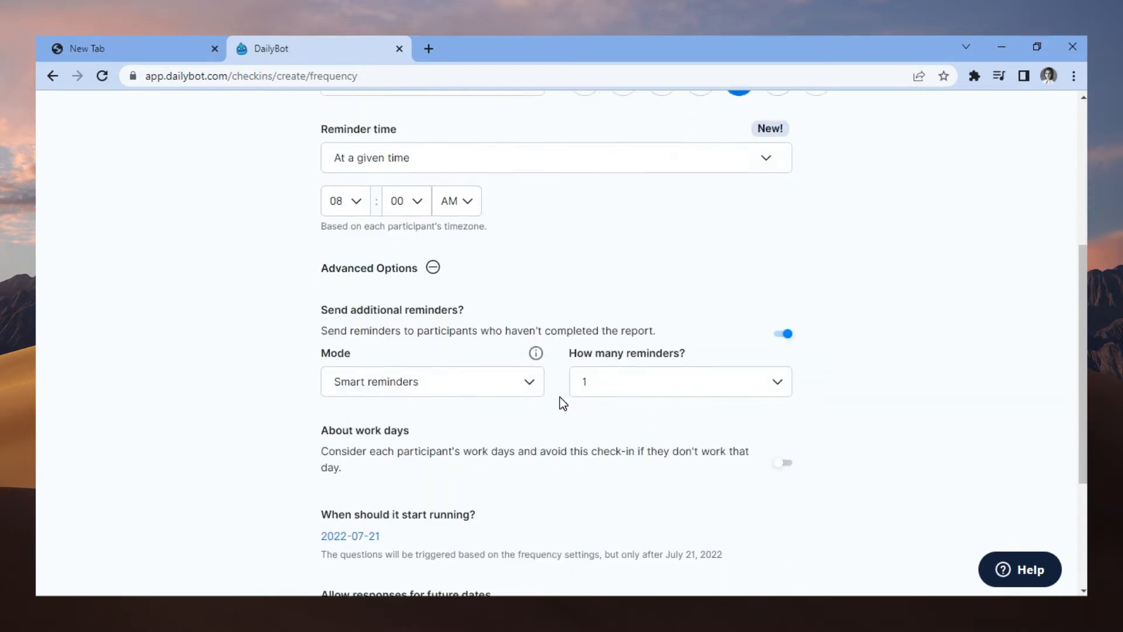
pyautogui.click(479, 235)
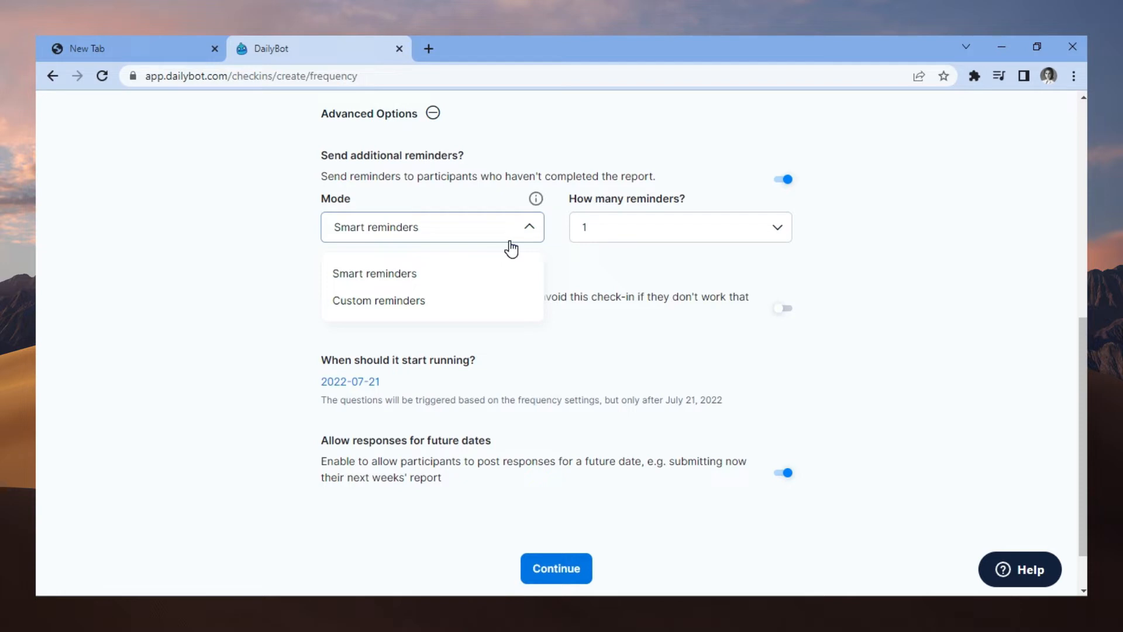
pyautogui.click(599, 231)
pyautogui.click(600, 232)
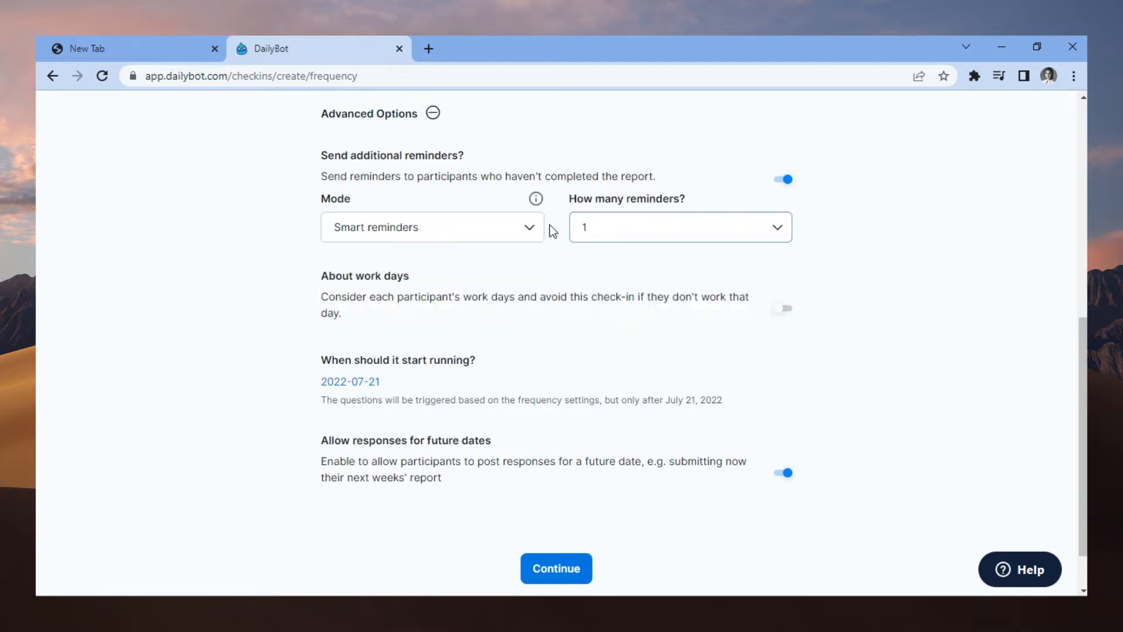
pyautogui.click(509, 228)
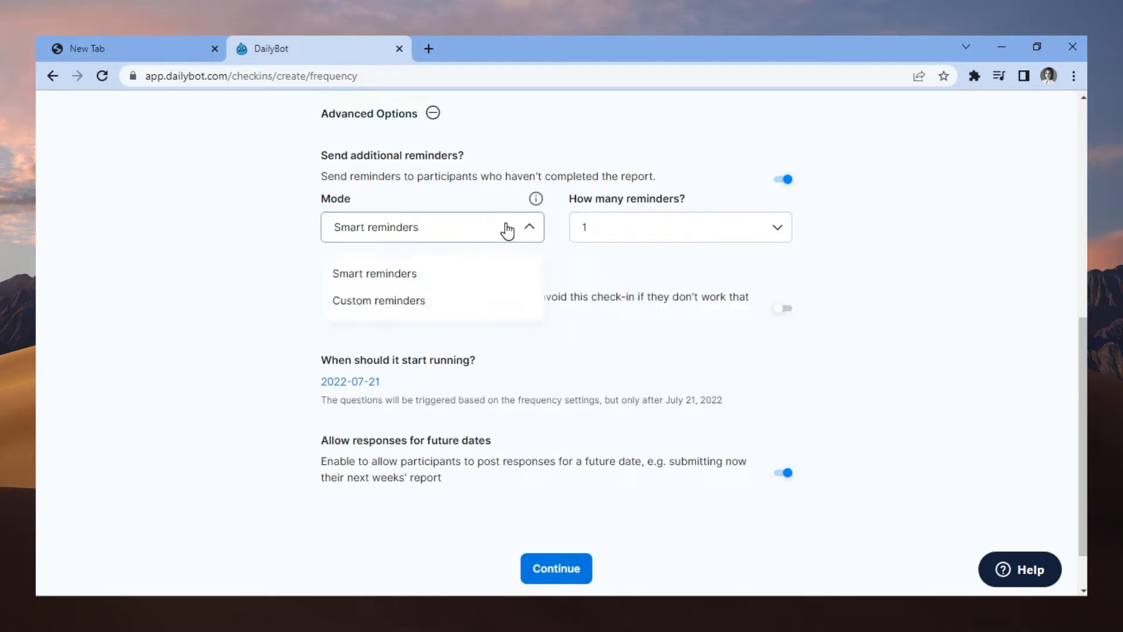
pyautogui.click(412, 305)
# Configure 2 additional reminders sent every 15 min.
pyautogui.click(604, 237)
pyautogui.click(545, 304)
pyautogui.click(754, 222)
pyautogui.scroll(-1, 736, 304)
pyautogui.scroll(-1, 732, 318)
pyautogui.scroll(3, 737, 362)
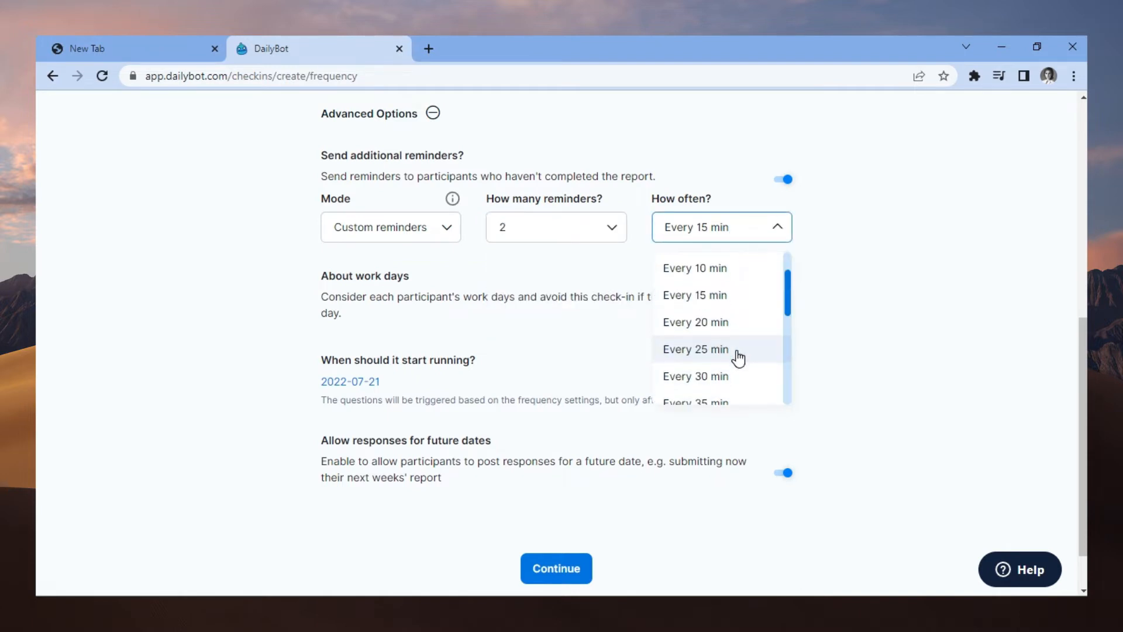
pyautogui.click(776, 230)
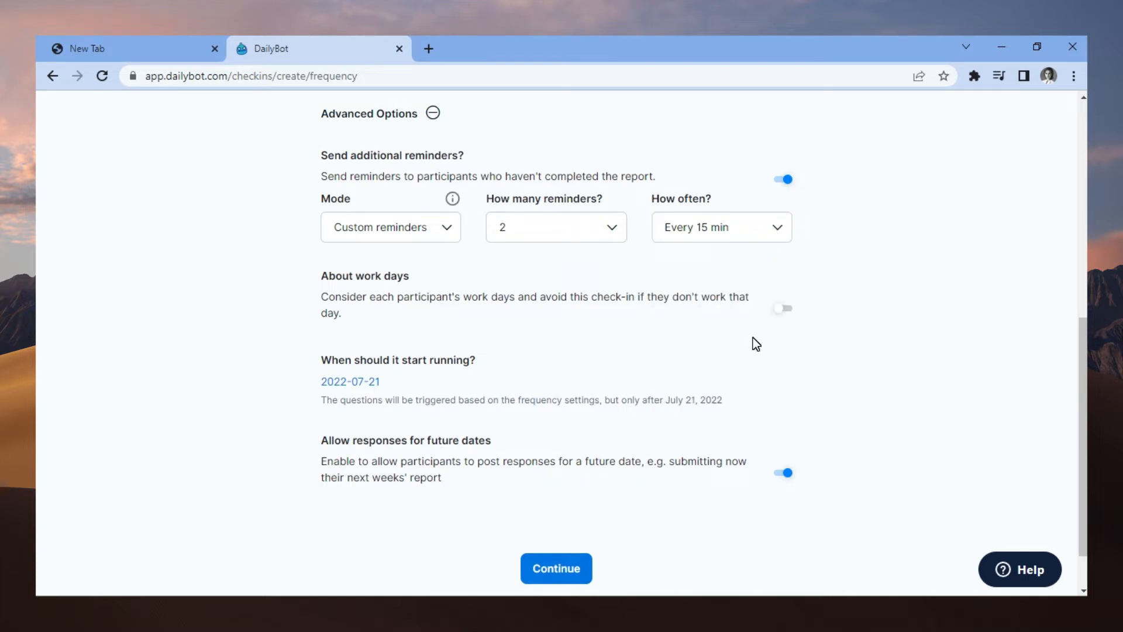
# Enable the option to consider each participant's work days, and proceed to the reporting settings.
pyautogui.click(784, 308)
pyautogui.scroll(-1, 773, 350)
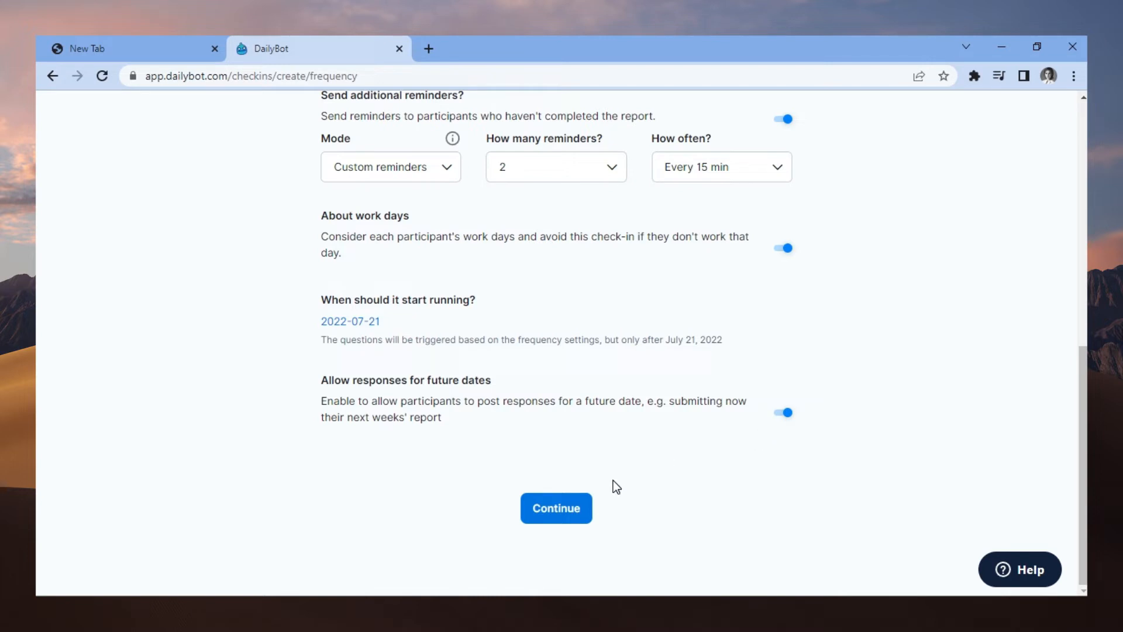
pyautogui.click(558, 498)
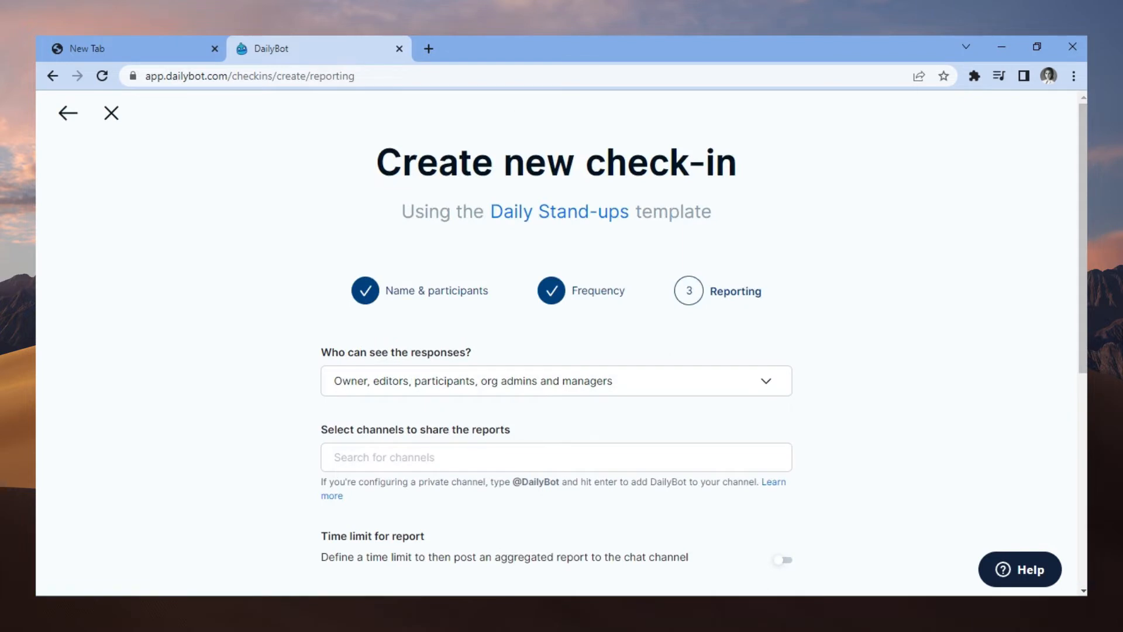
# Restrict who can see the responses to "Only the owner and editors".
pyautogui.scroll(-1, 637, 441)
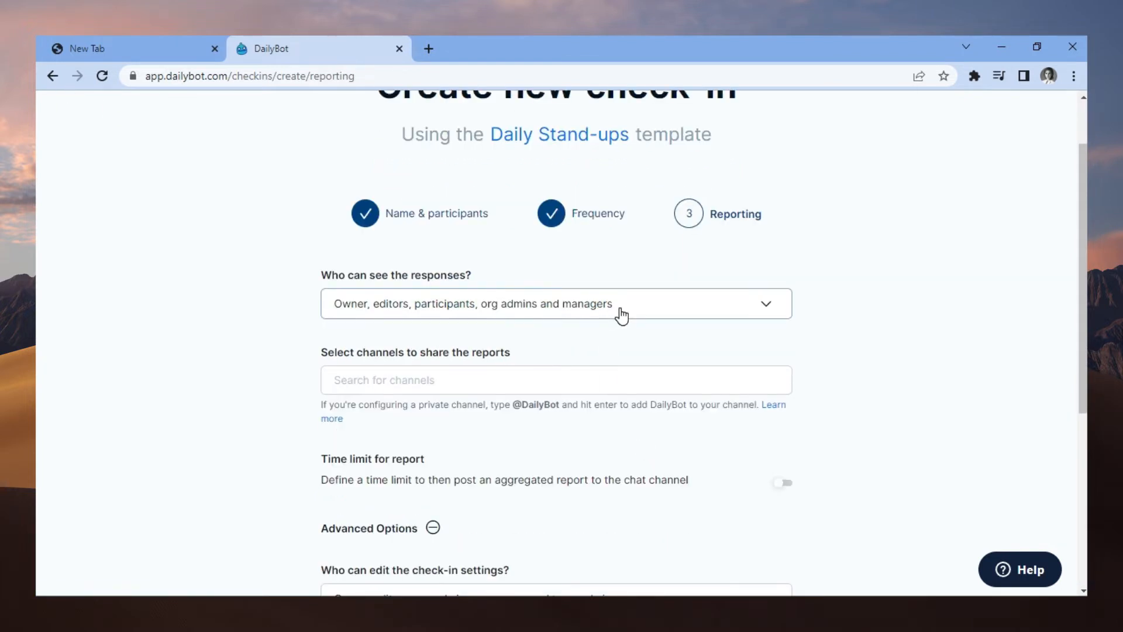
pyautogui.click(705, 314)
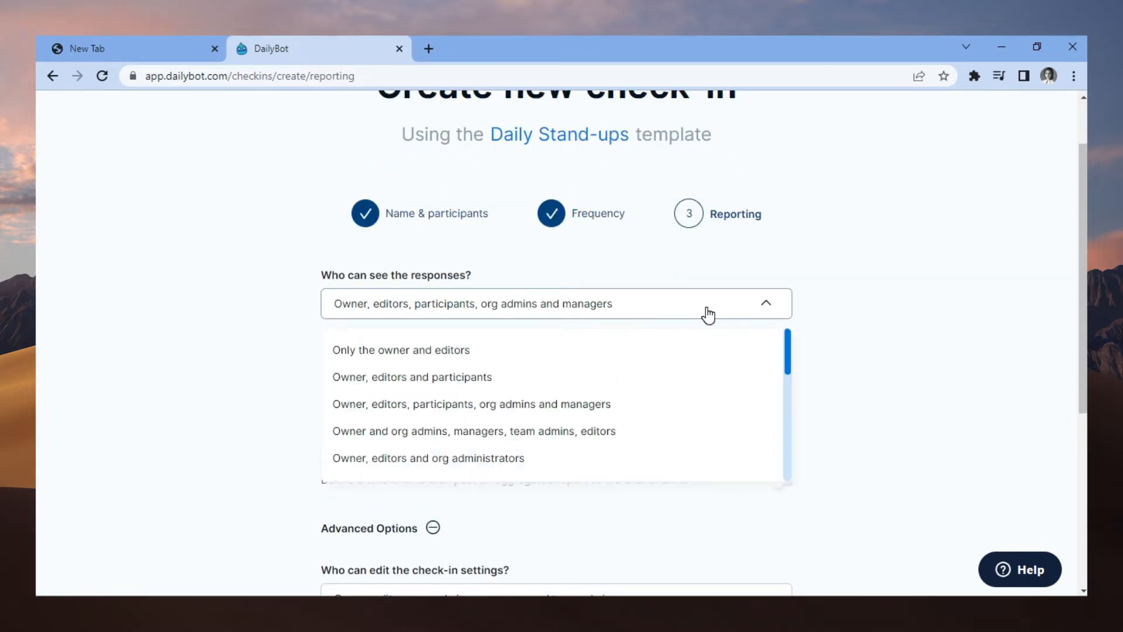
pyautogui.scroll(-1, 640, 368)
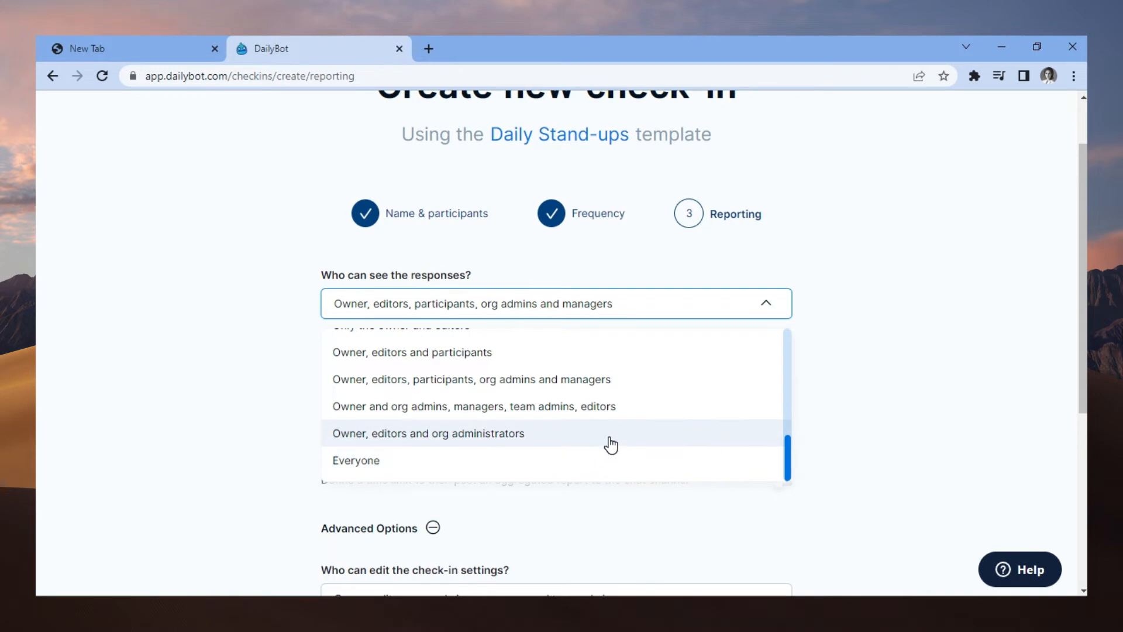
pyautogui.scroll(3, 607, 445)
pyautogui.click(496, 433)
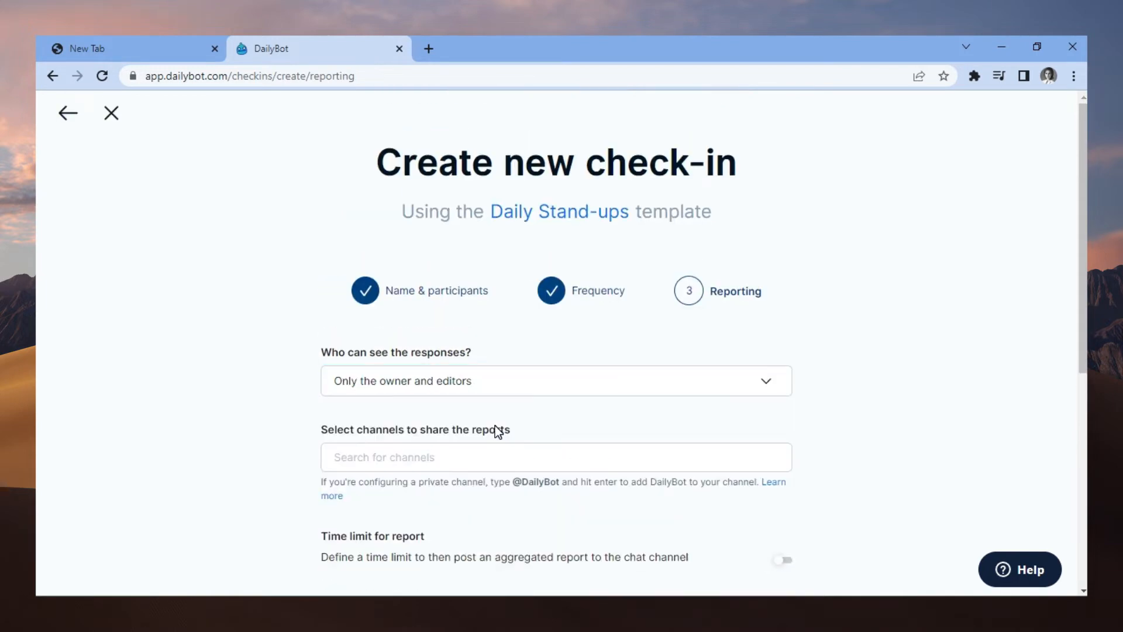
# Select the #management channel for sharing the check-in reports.
pyautogui.scroll(-1, 767, 376)
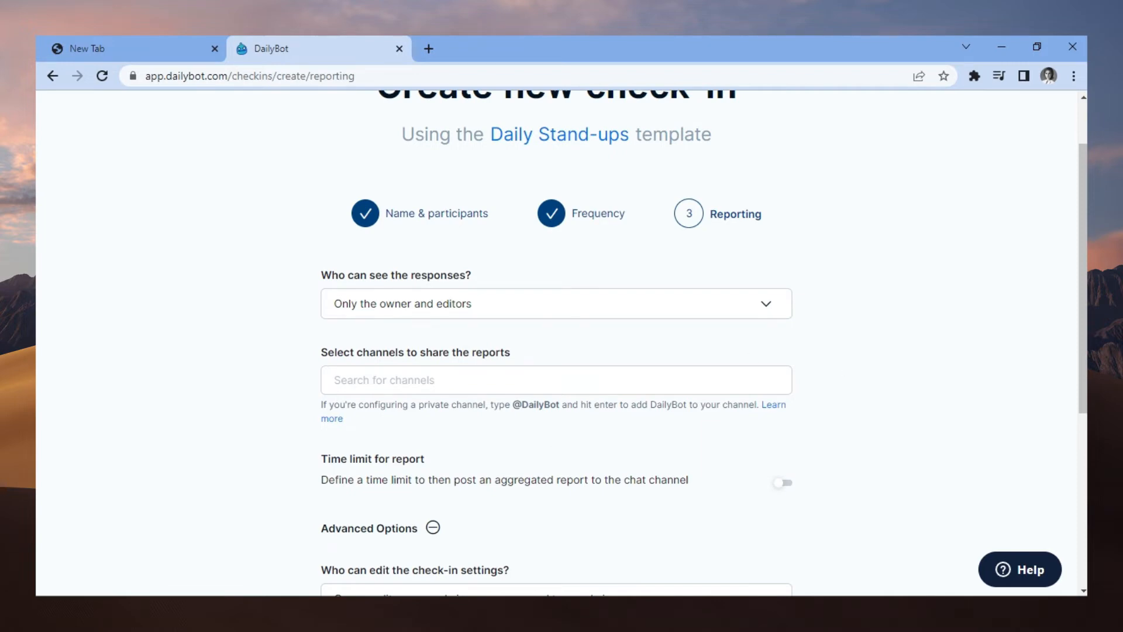
pyautogui.click(556, 380)
pyautogui.click(420, 418)
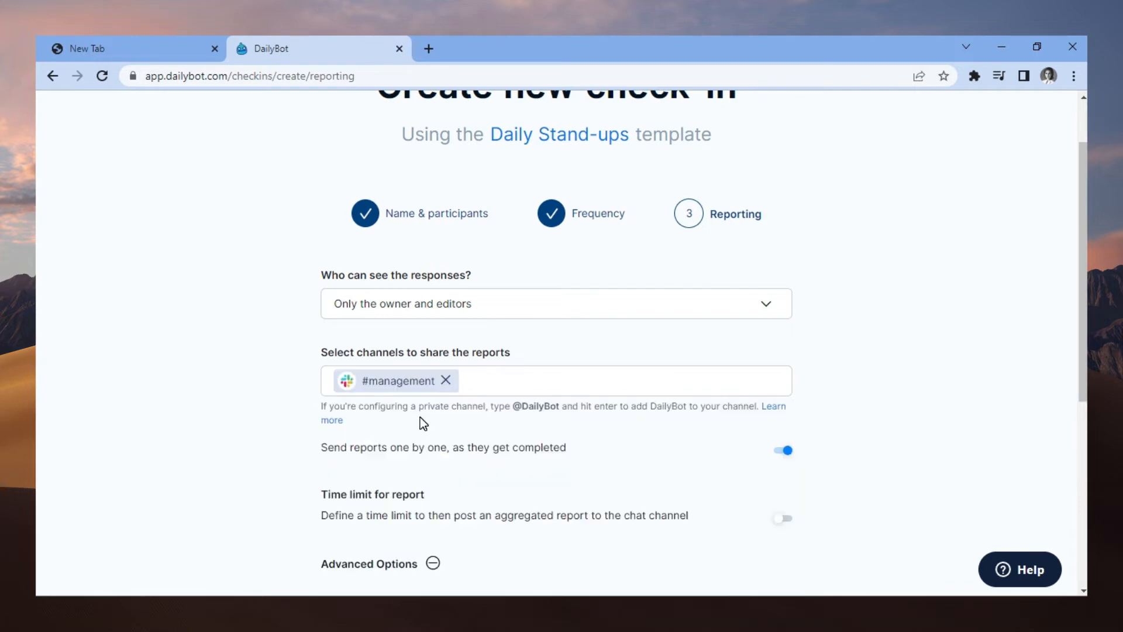
# Add #general as another channel for the reports and turn on the time limit for posting an aggregated report.
pyautogui.click(491, 381)
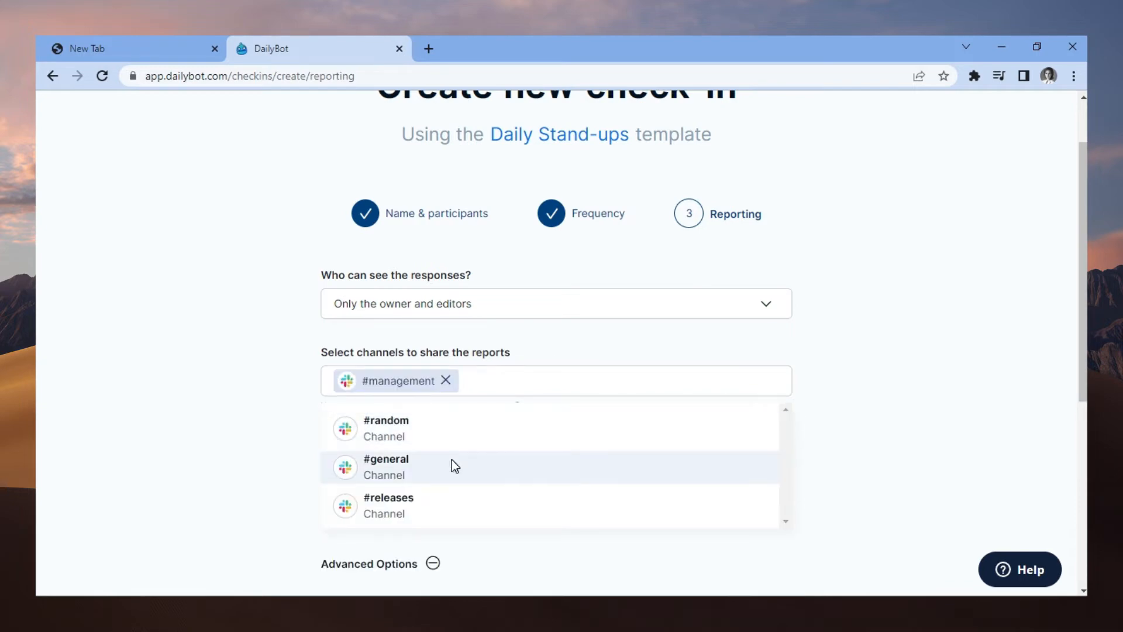
pyautogui.click(452, 462)
pyautogui.scroll(-3, 603, 433)
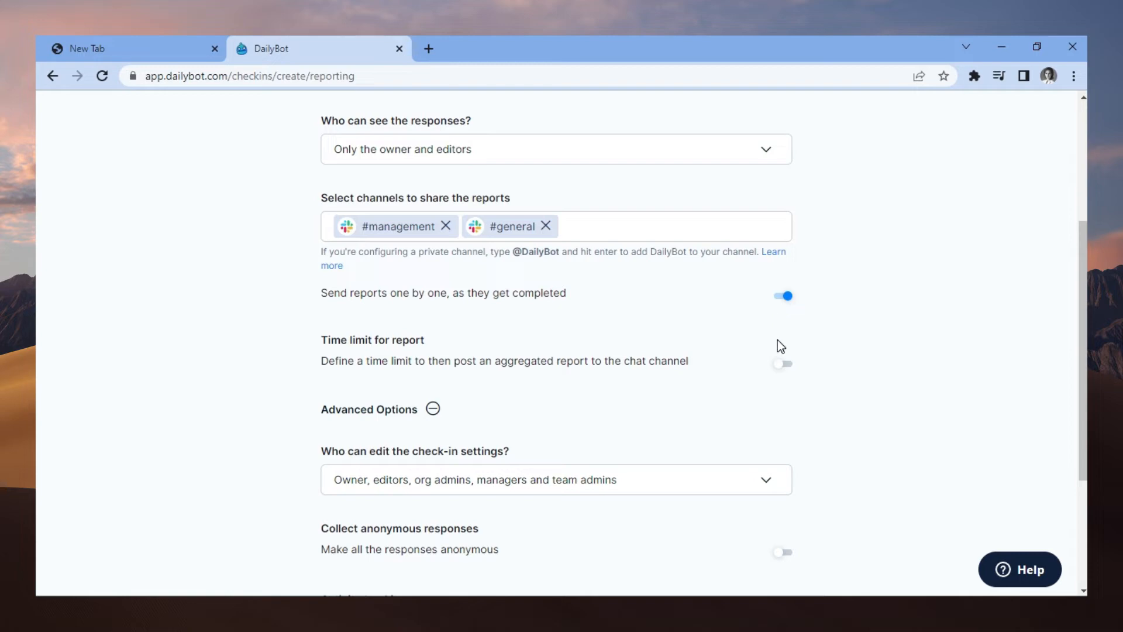
pyautogui.click(782, 363)
pyautogui.scroll(-1, 712, 391)
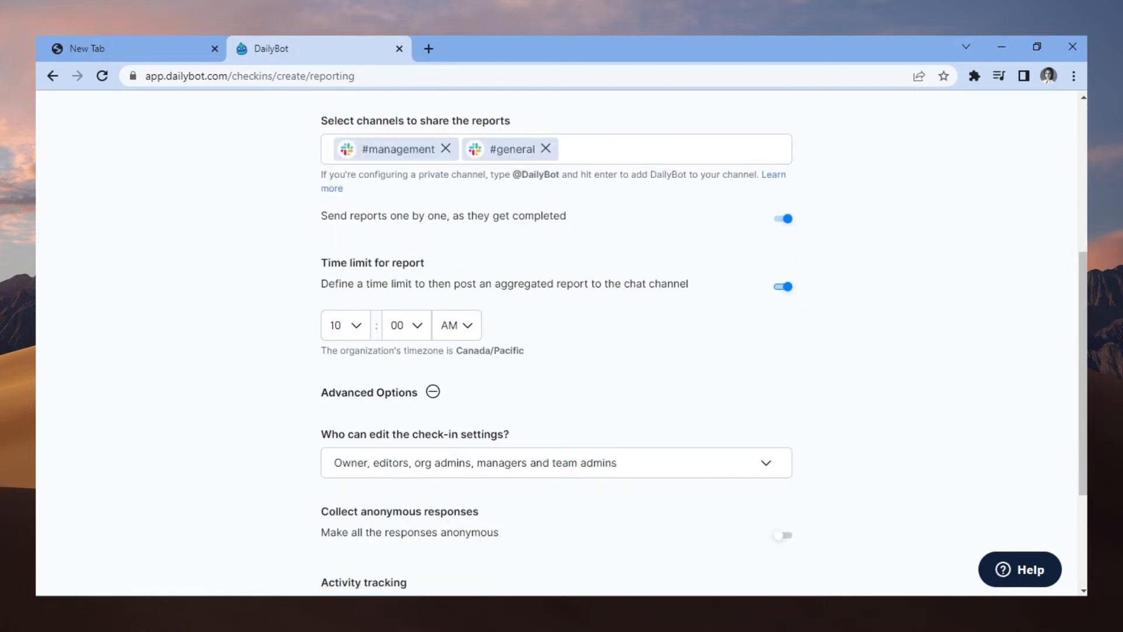
pyautogui.click(356, 325)
pyautogui.click(355, 331)
# Restrict who can edit the check-in settings to "Only the owner and editors".
pyautogui.scroll(-2, 625, 353)
pyautogui.click(630, 321)
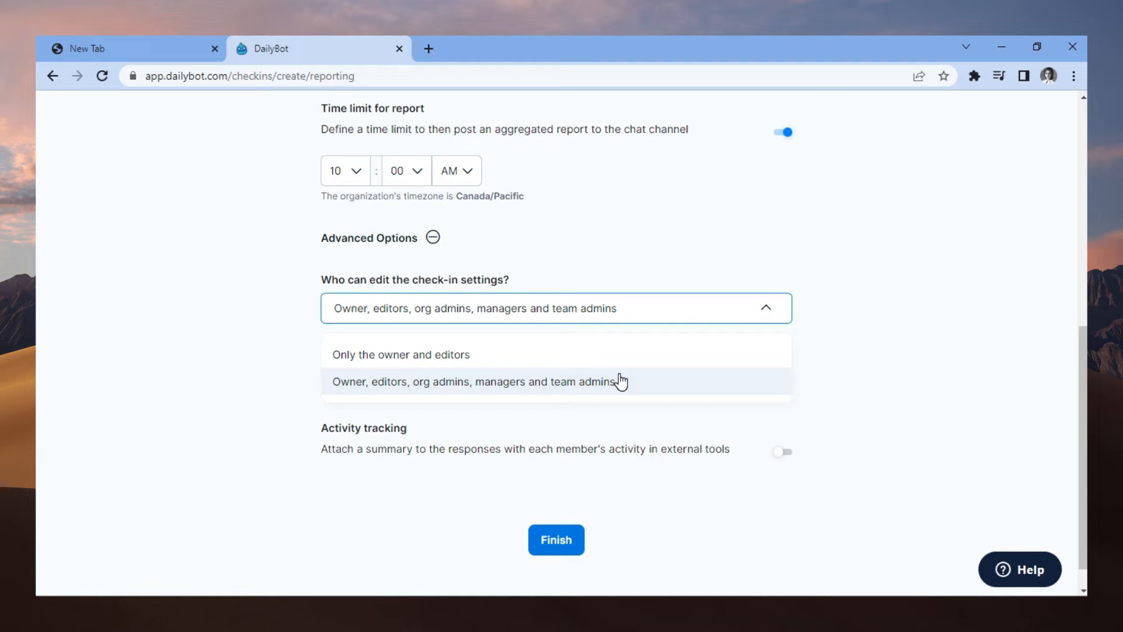
pyautogui.click(462, 362)
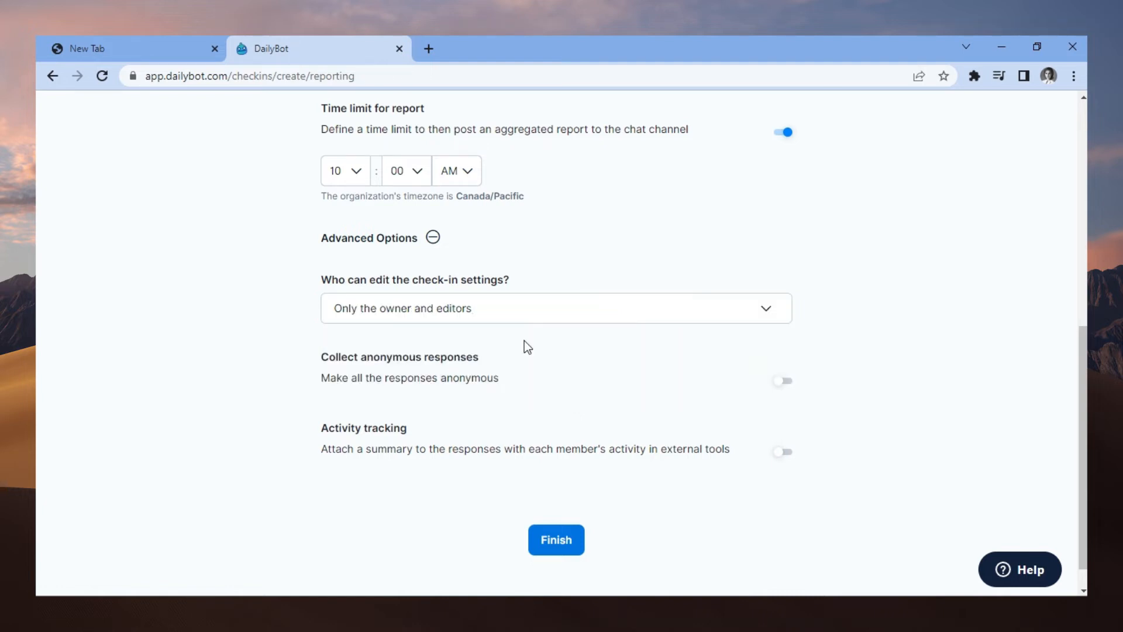
# Turn on permanently anonymous responses and activity tracking, and finish creating the check-in.
pyautogui.scroll(-1, 707, 333)
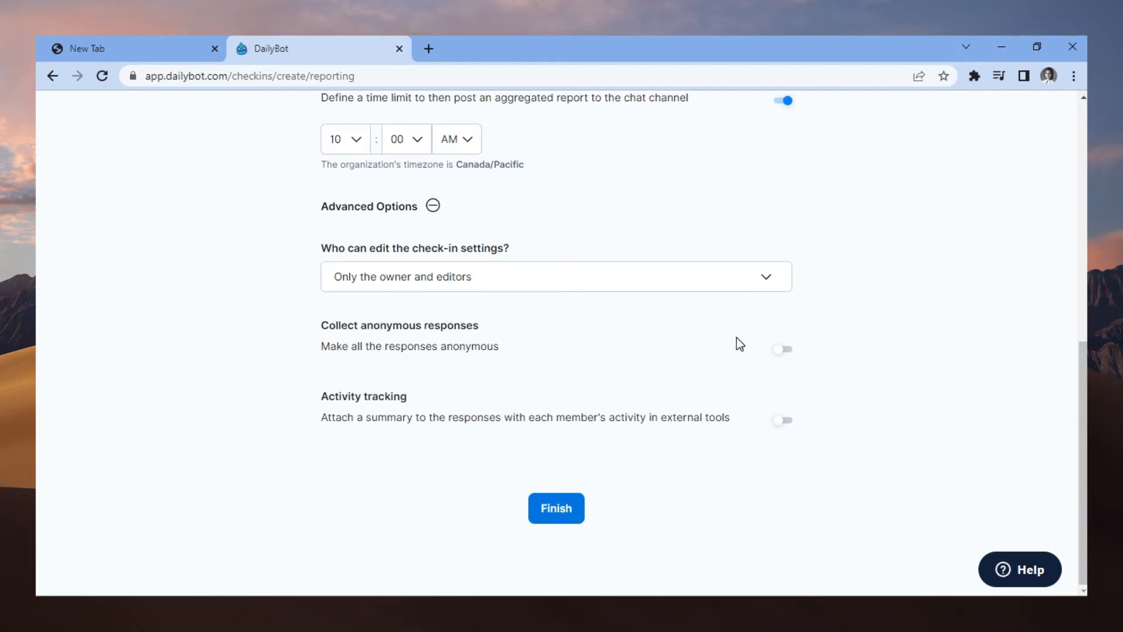
pyautogui.click(773, 349)
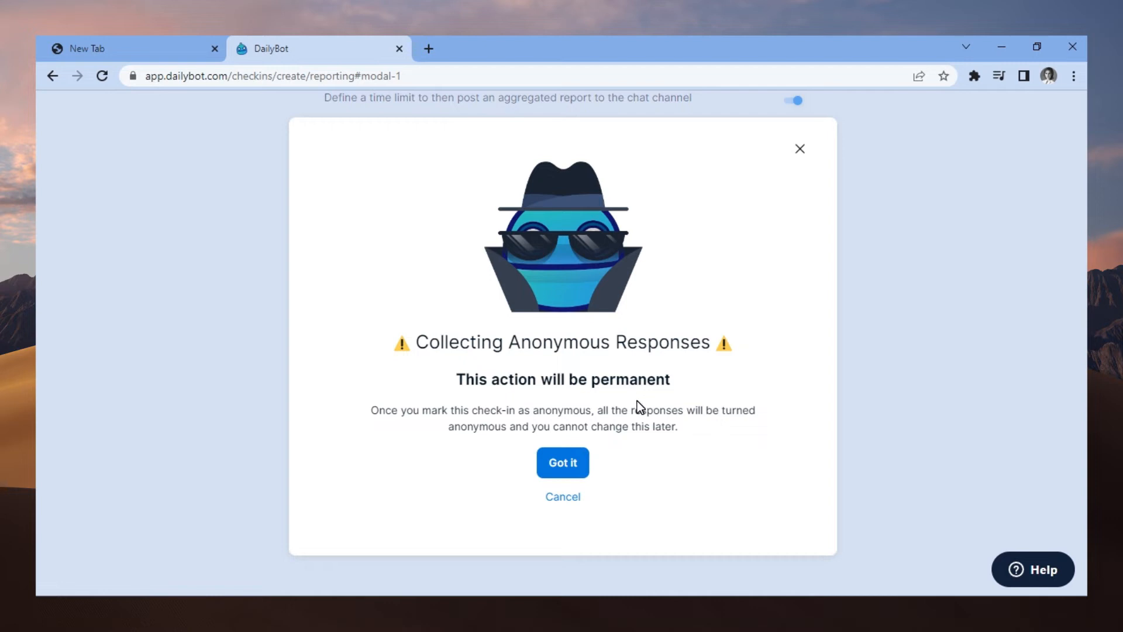
pyautogui.click(563, 469)
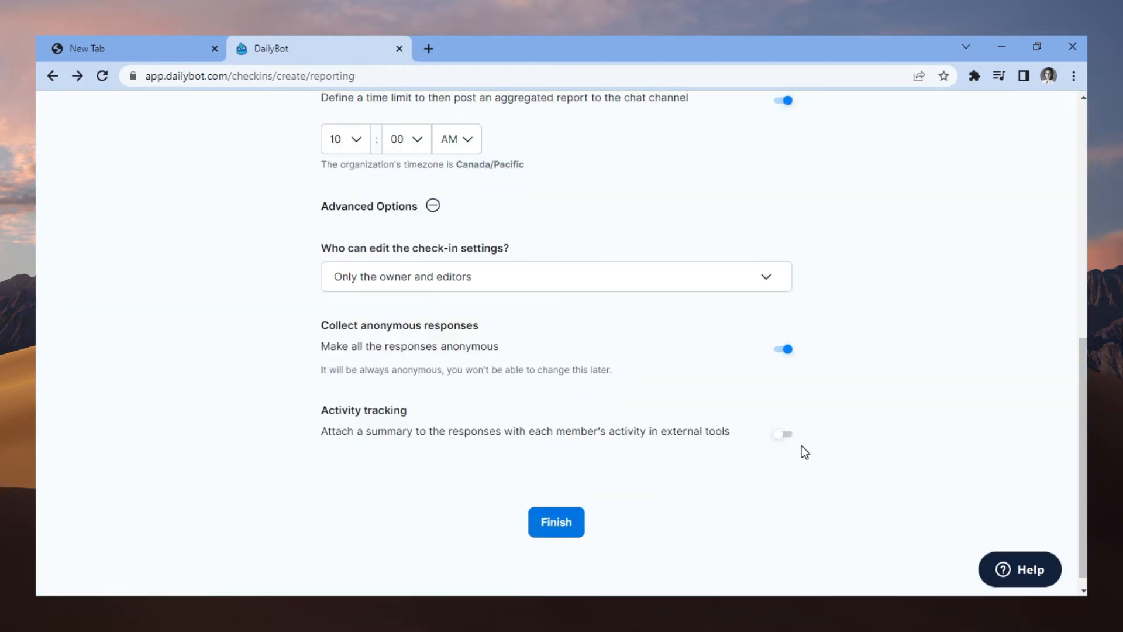
pyautogui.click(787, 444)
pyautogui.click(563, 525)
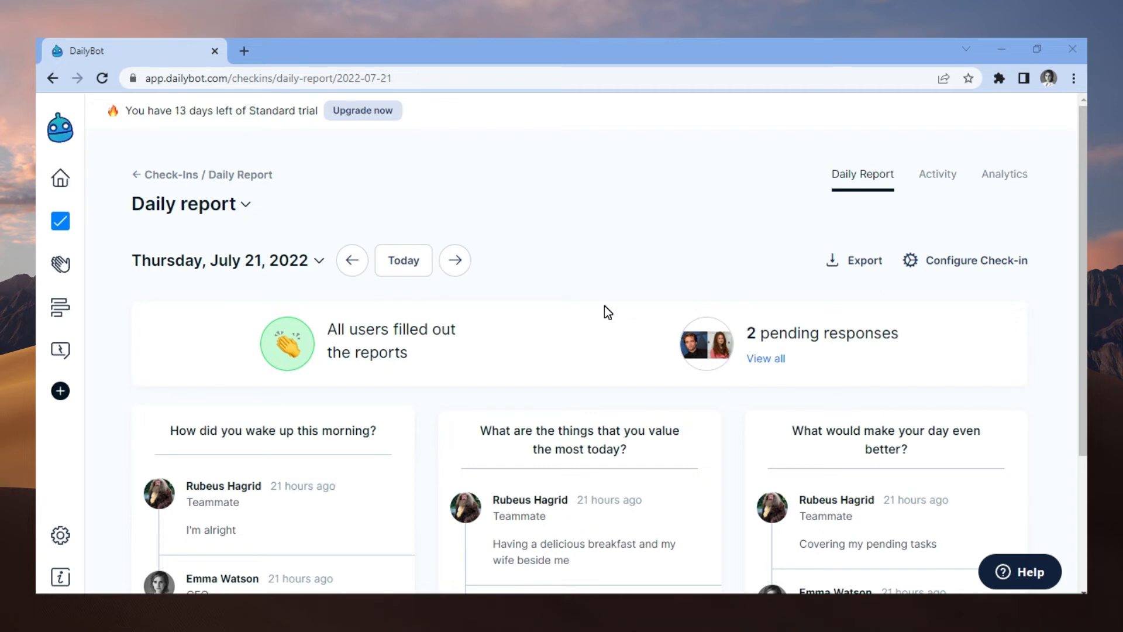
# Open the Daily report check-in's configuration, add the last listed member as a participant, and save the change.
pyautogui.click(985, 259)
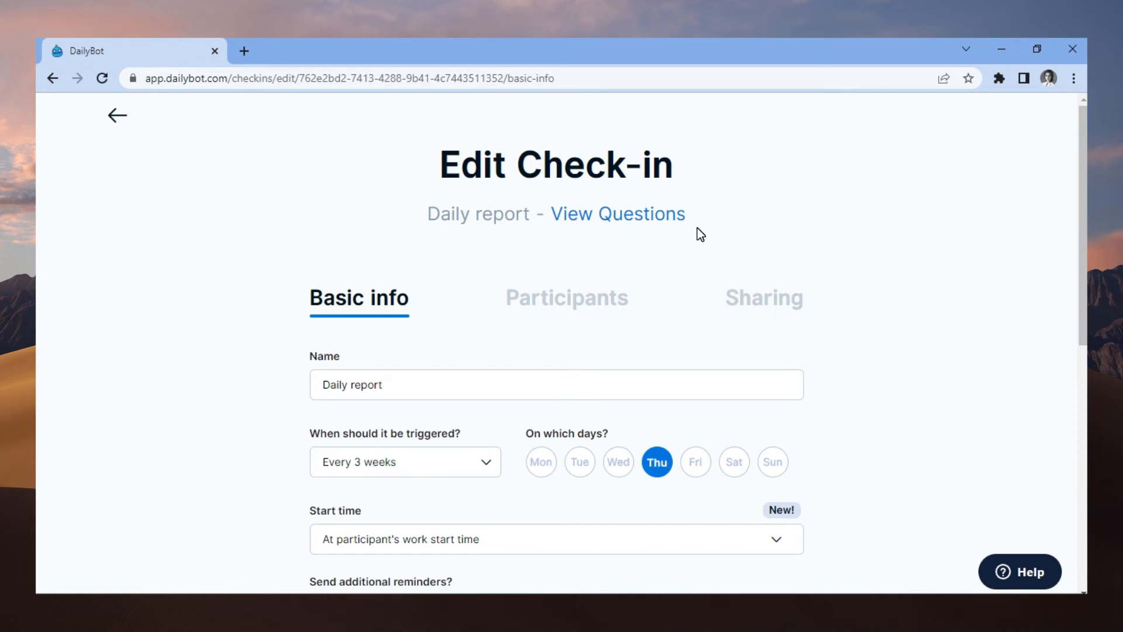
pyautogui.scroll(-1, 679, 228)
pyautogui.click(605, 223)
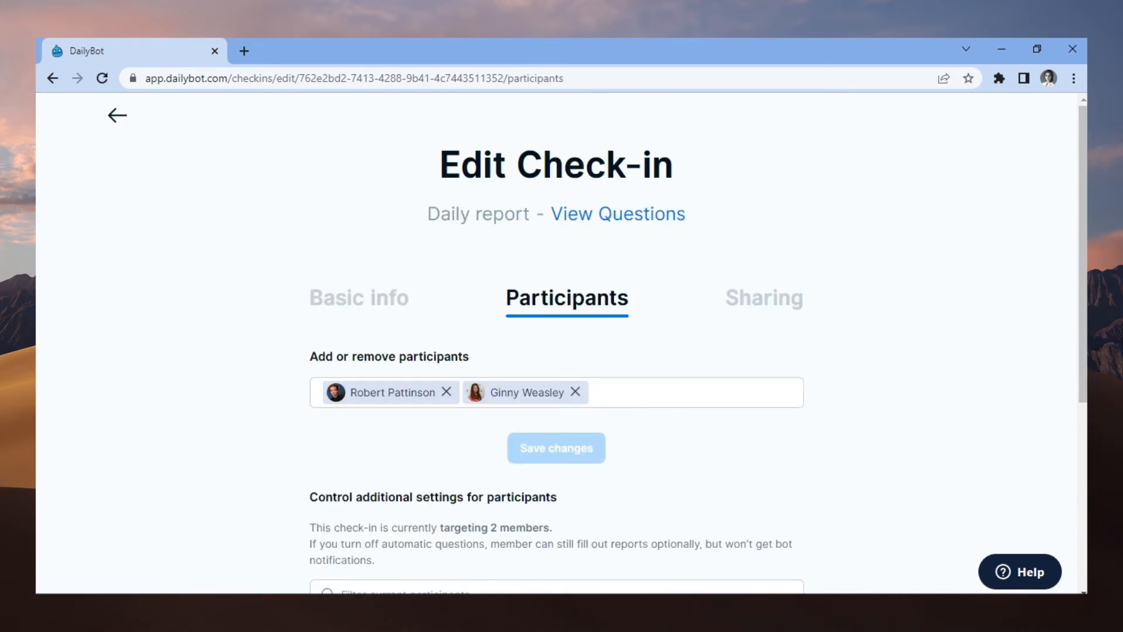
pyautogui.scroll(-1, 561, 503)
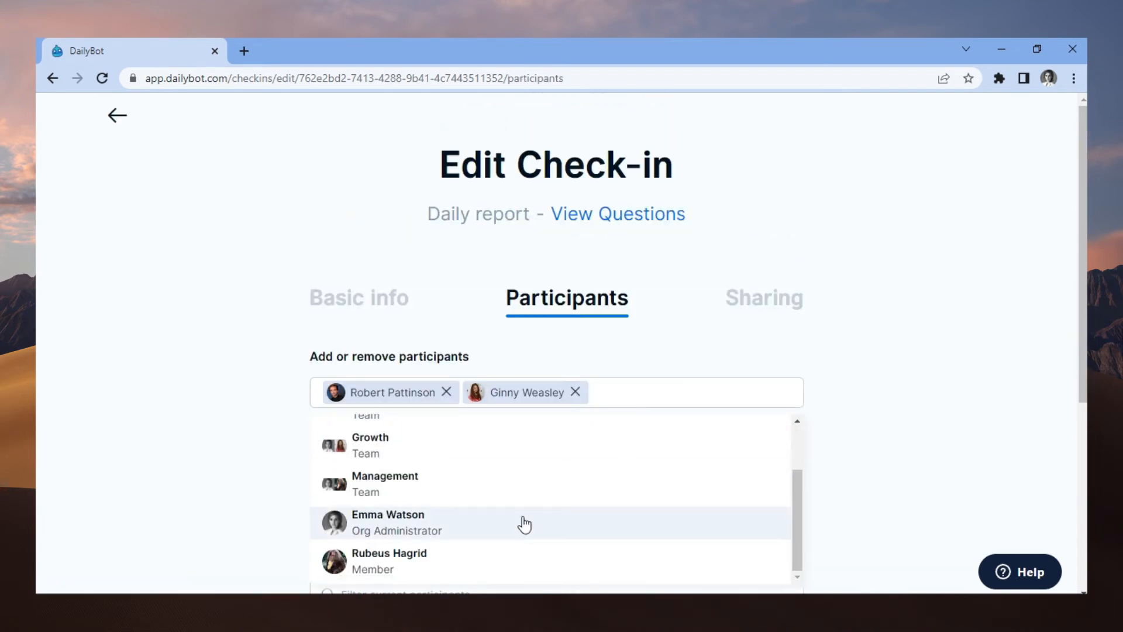
pyautogui.click(400, 570)
pyautogui.click(562, 479)
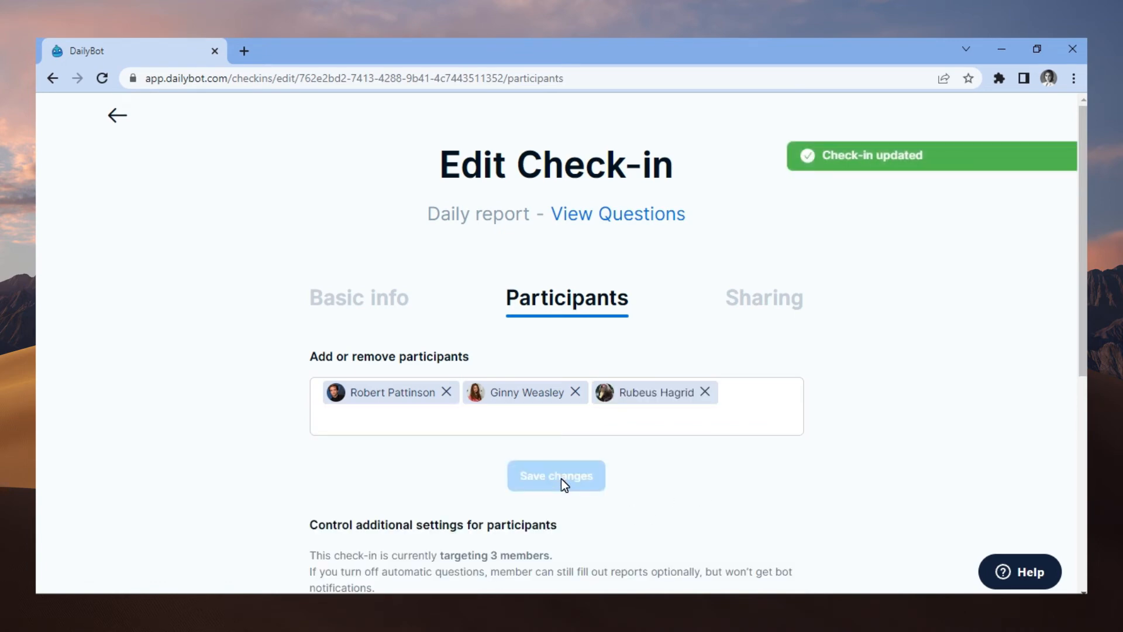
# Turn off automatic questions for the last listed participant and give the first listed participant editor permissions.
pyautogui.scroll(-3, 731, 454)
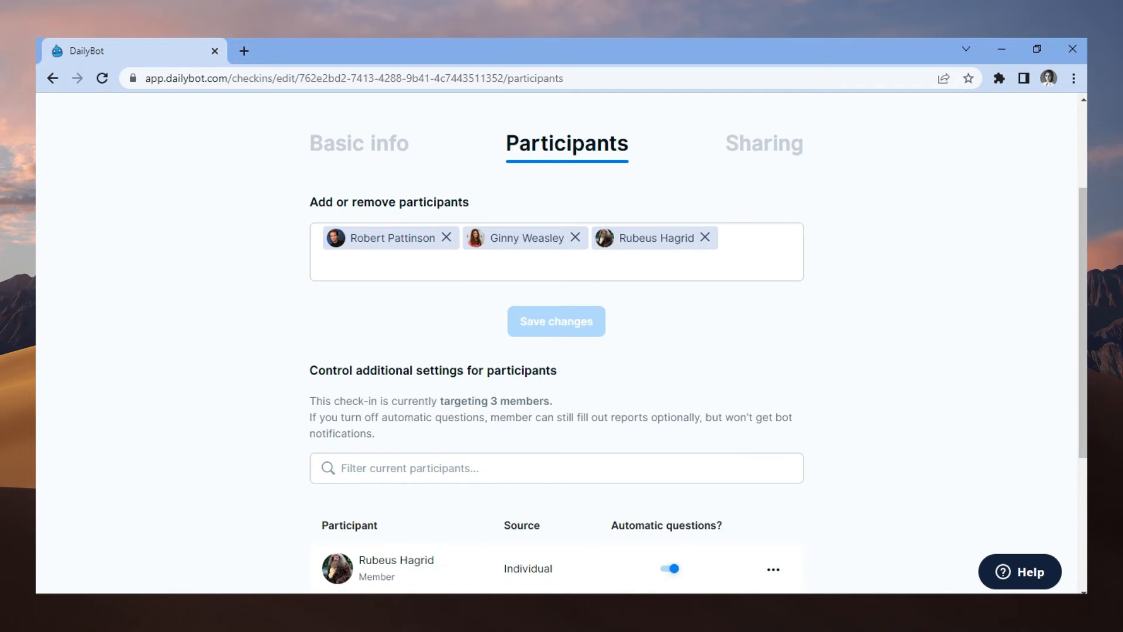
pyautogui.scroll(-3, 830, 383)
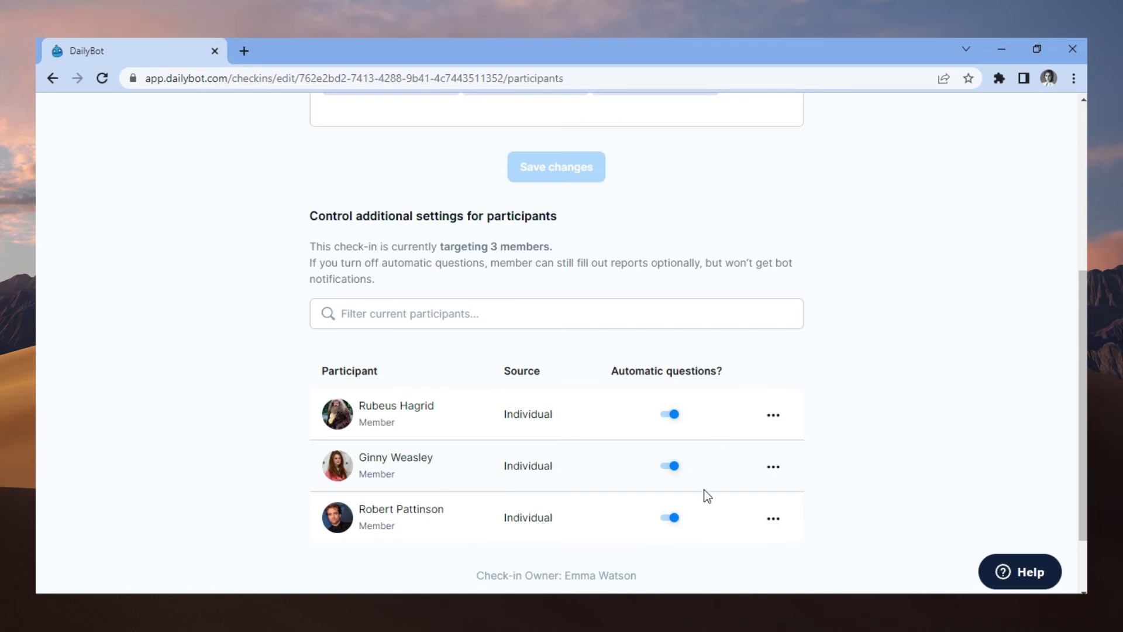
pyautogui.click(668, 519)
pyautogui.click(774, 425)
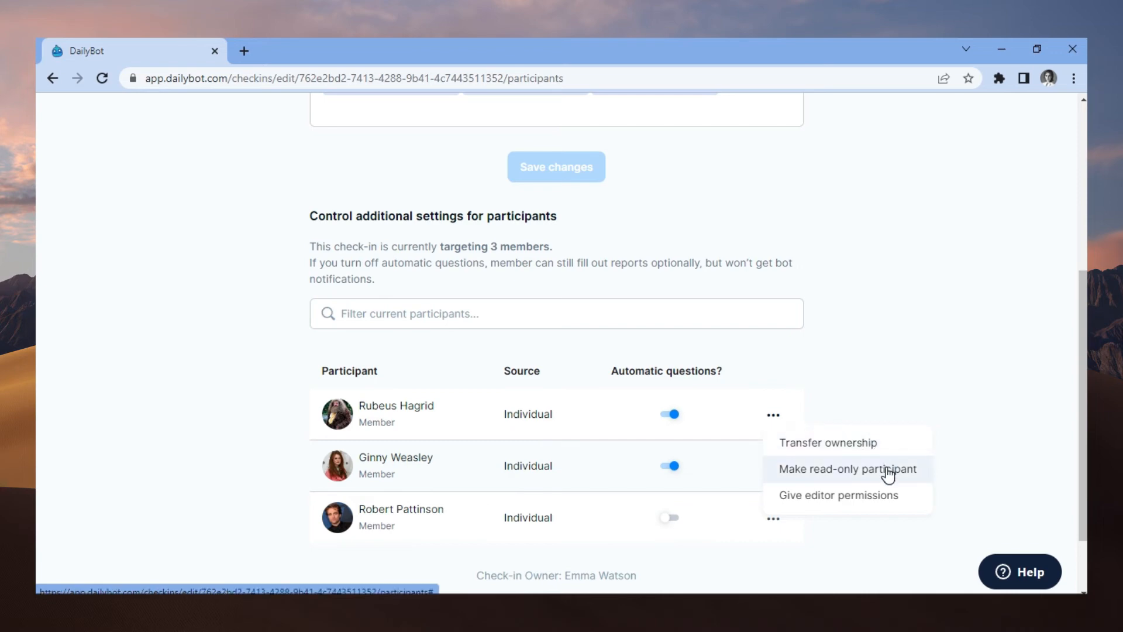
pyautogui.click(898, 504)
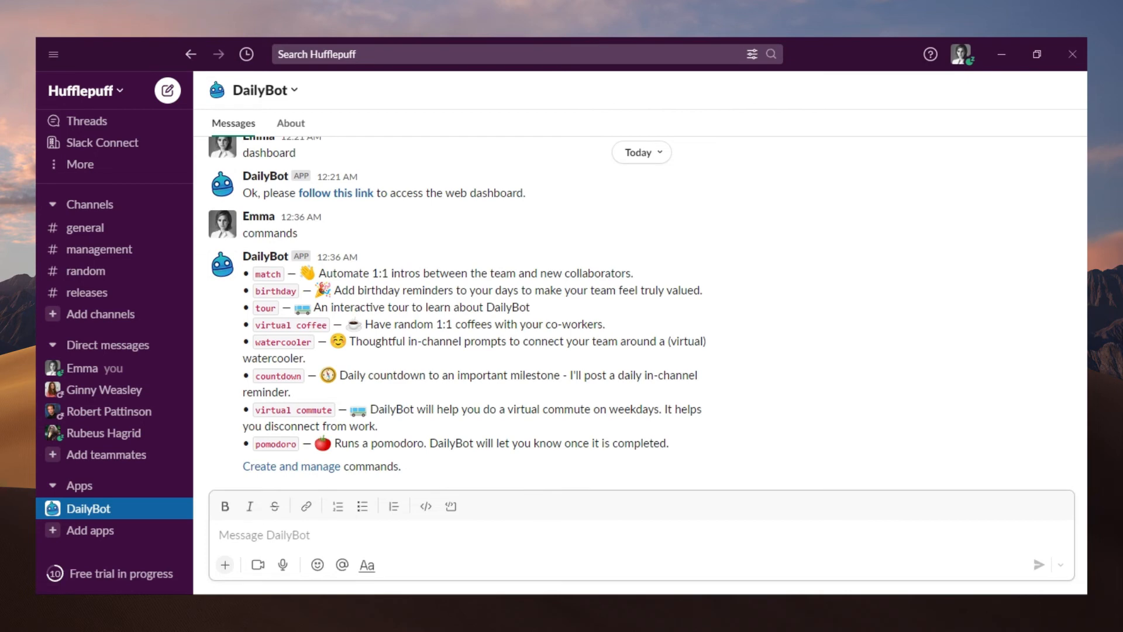
# In Slack, send DailyBot the command "dashboard" and follow the link in its reply to the web dashboard.
pyautogui.write('dashboard')
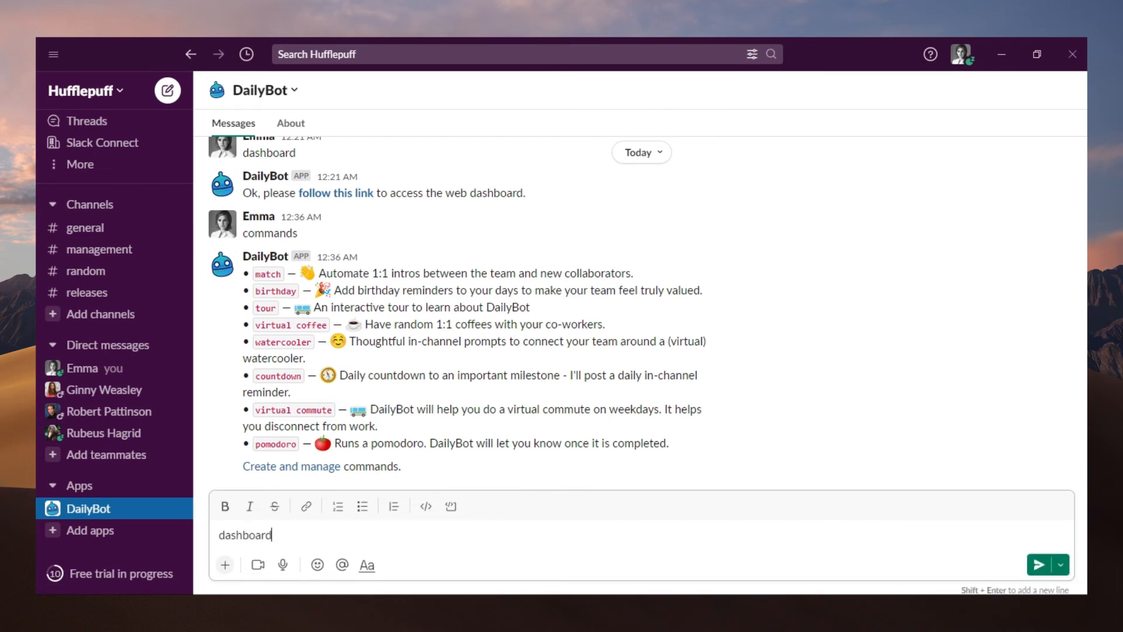
pyautogui.press('Return')
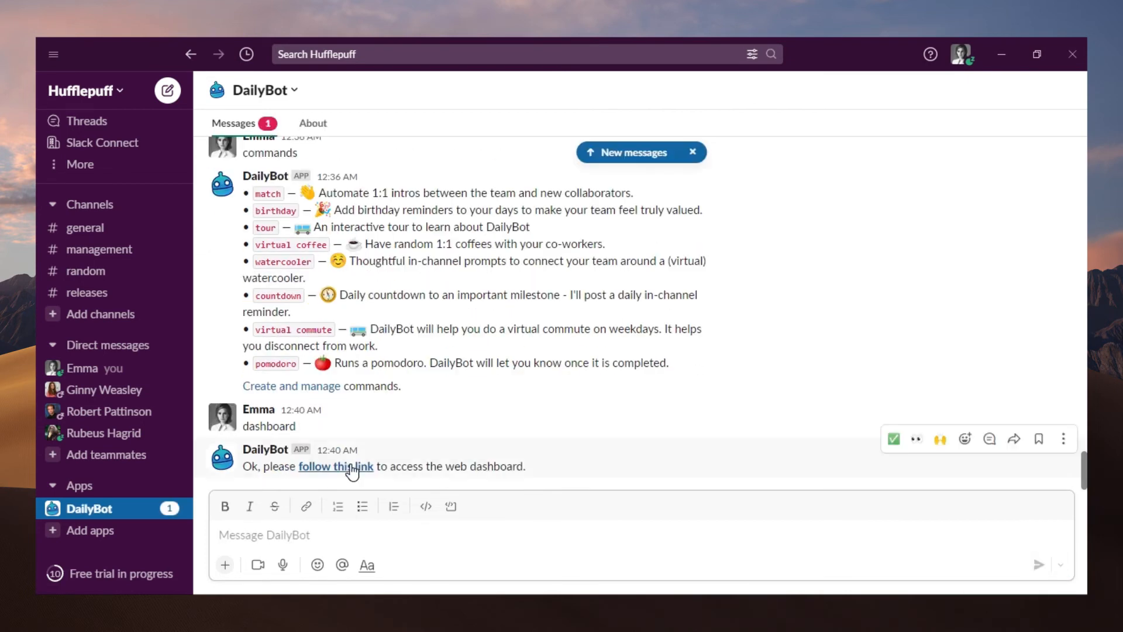
pyautogui.click(351, 468)
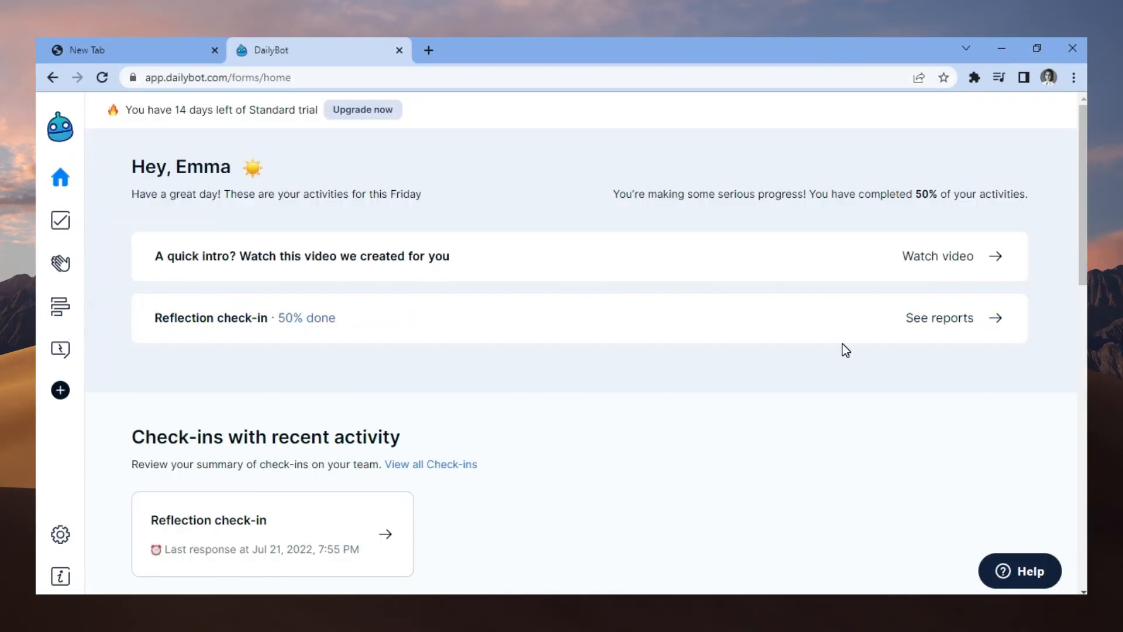
# Create a form from the Vacation request template, keep its questions, and proceed to the form's setup.
pyautogui.click(1000, 187)
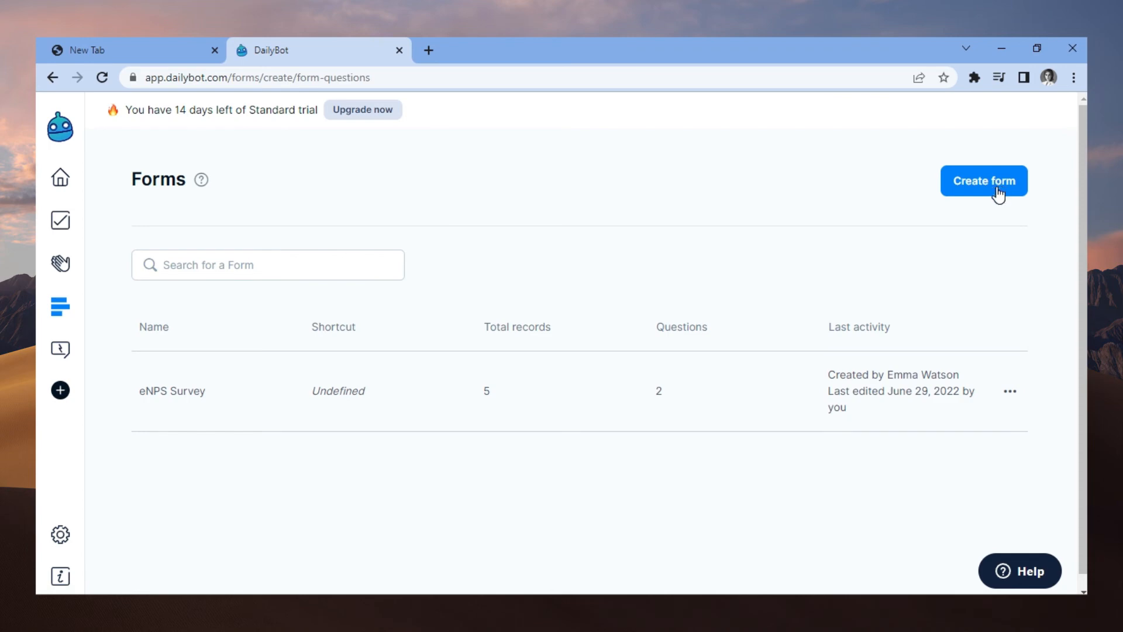
pyautogui.scroll(-1, 913, 251)
pyautogui.click(893, 211)
pyautogui.scroll(-3, 536, 358)
pyautogui.click(538, 361)
pyautogui.scroll(-3, 742, 280)
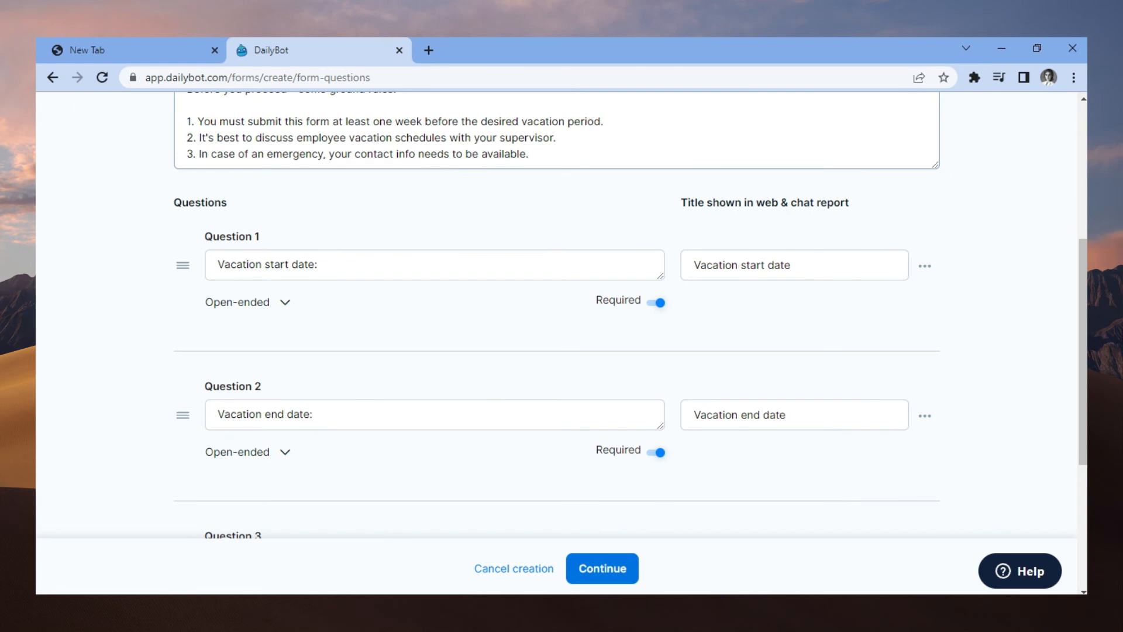
pyautogui.click(609, 571)
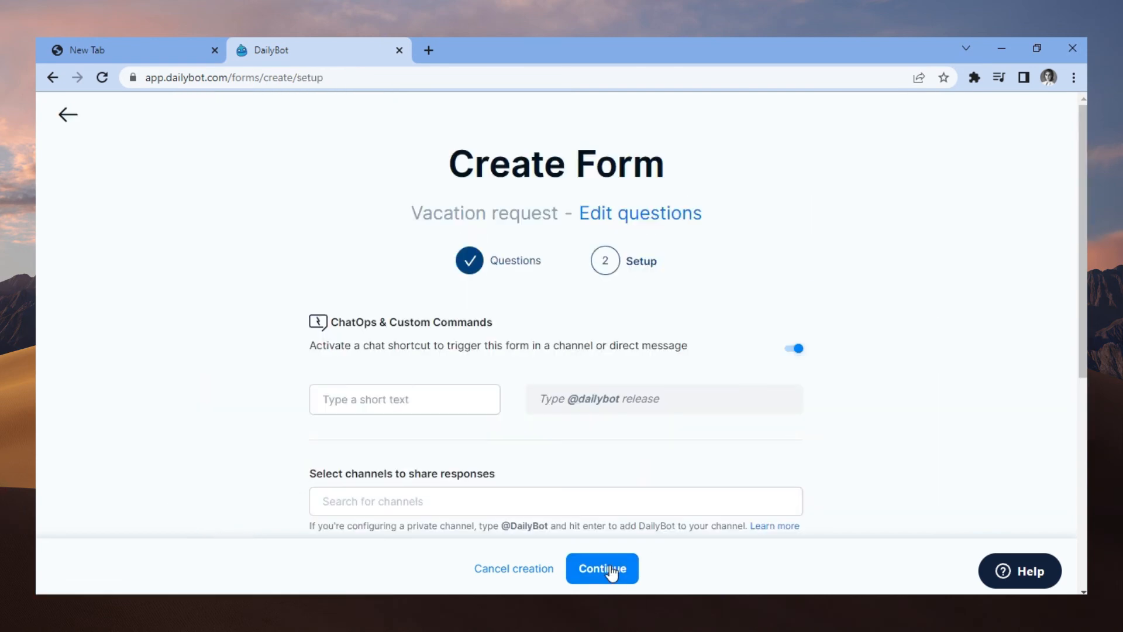
# Set the chat shortcut that triggers the form to "vacation".
pyautogui.scroll(-1, 416, 325)
pyautogui.click(397, 317)
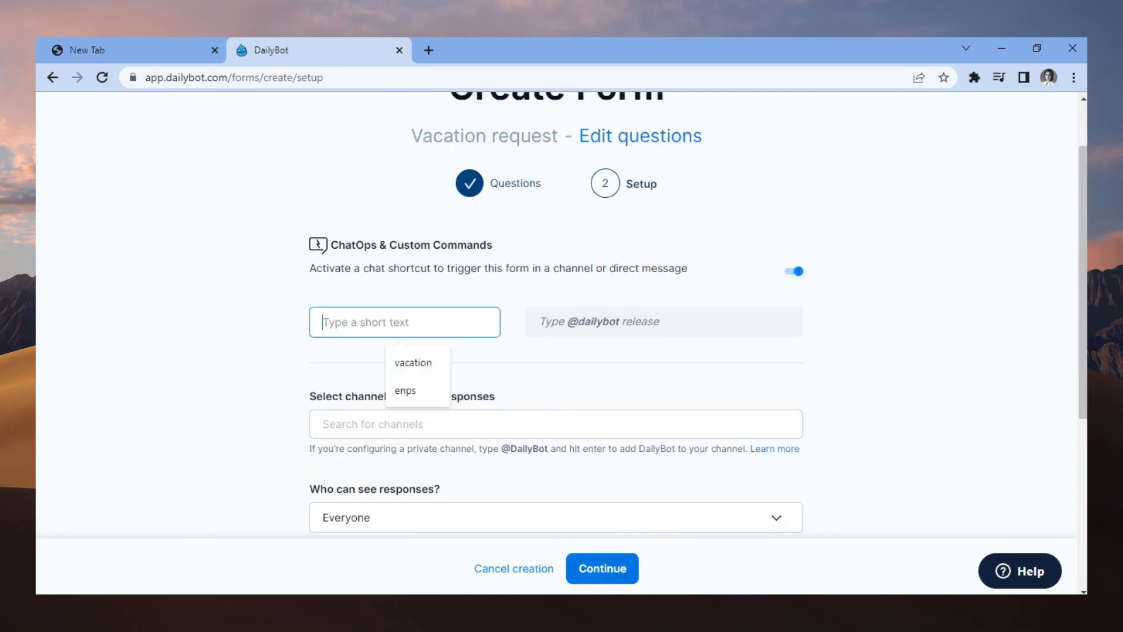
pyautogui.write('vacation')
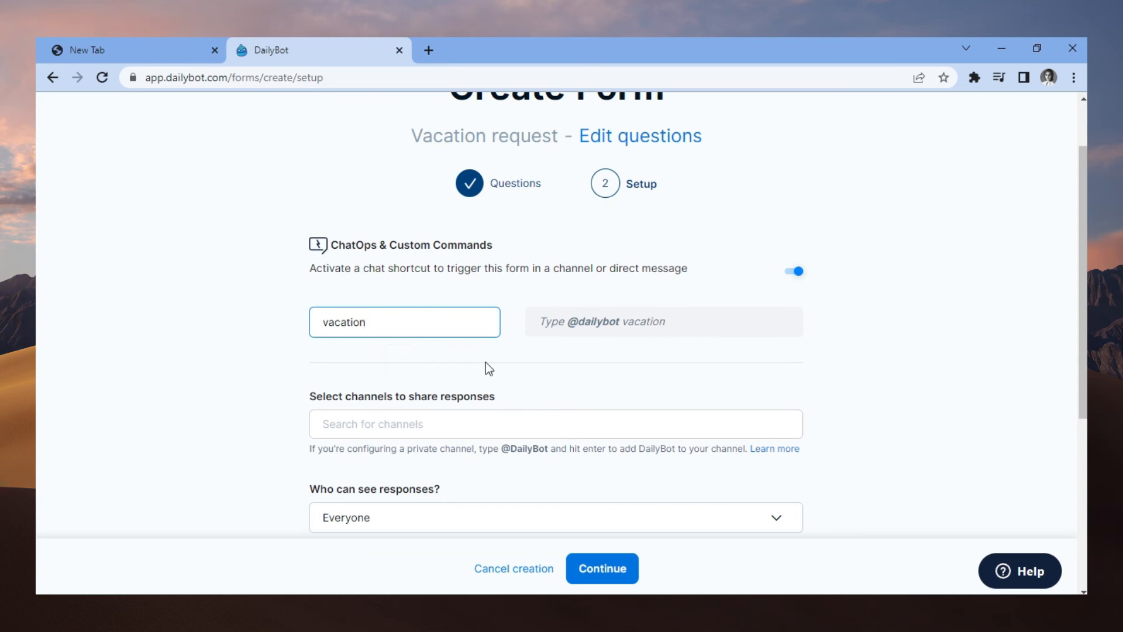
# Select #management as the only channel for sharing the form's responses, removing #general.
pyautogui.scroll(-1, 541, 367)
pyautogui.click(540, 363)
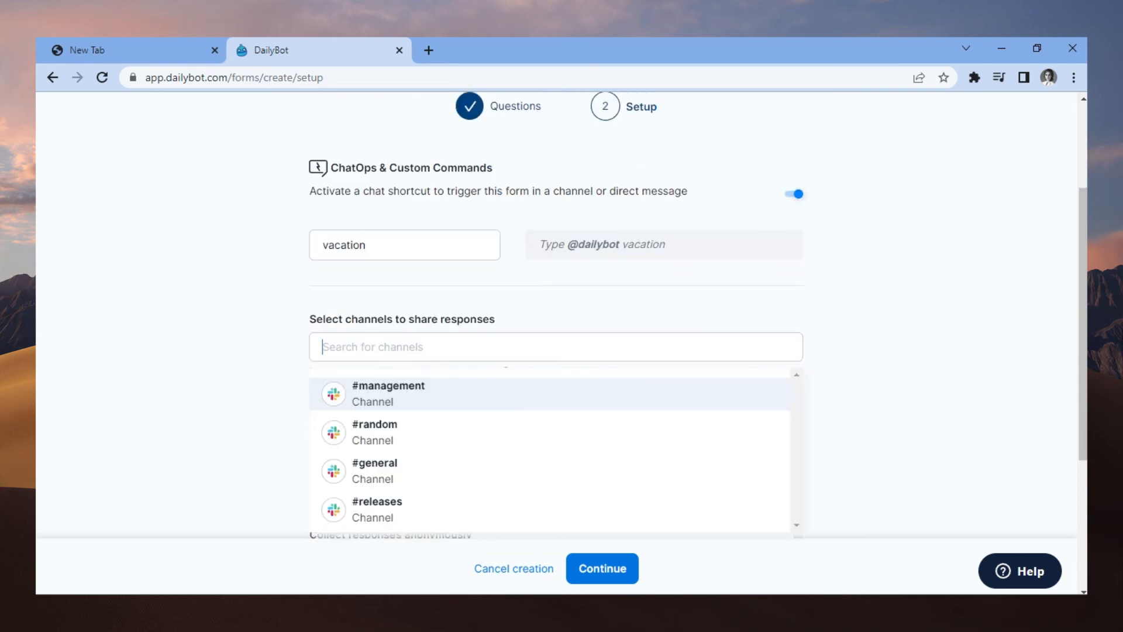
pyautogui.click(426, 392)
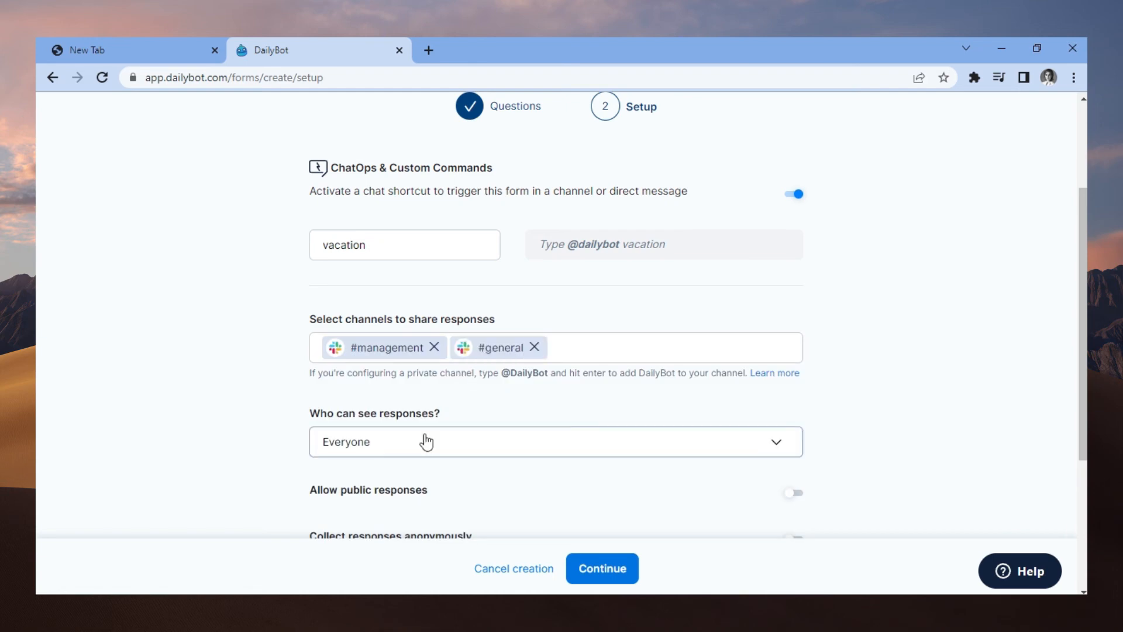
pyautogui.scroll(-2, 431, 441)
pyautogui.click(534, 268)
# Restrict who can see the form's responses to "Team: Management".
pyautogui.scroll(-1, 546, 321)
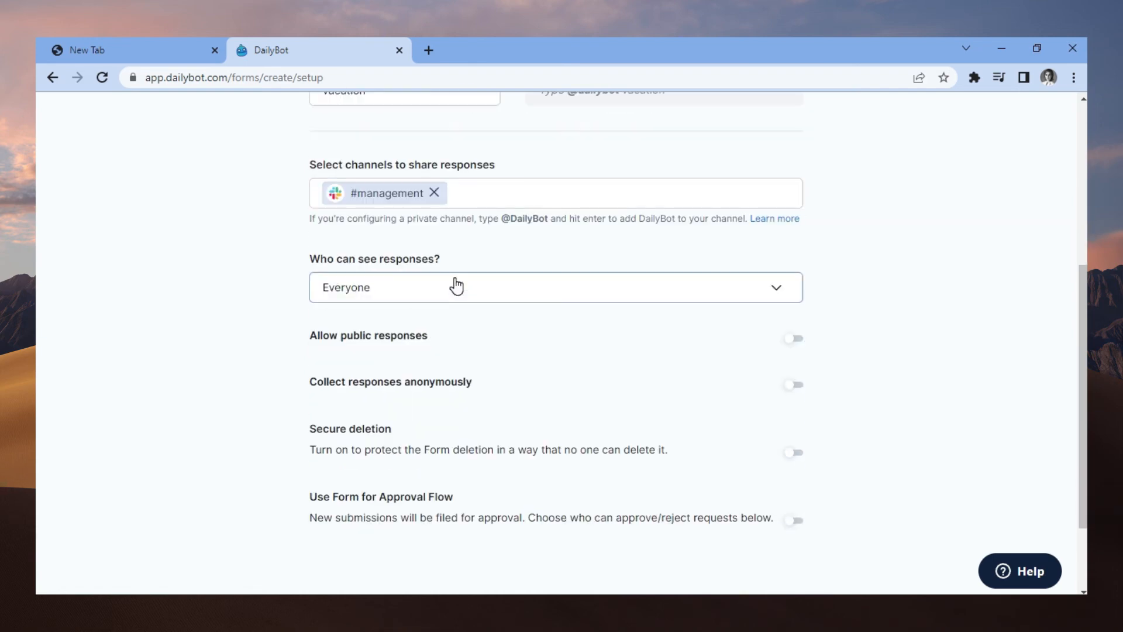
pyautogui.click(457, 286)
pyautogui.scroll(-2, 466, 378)
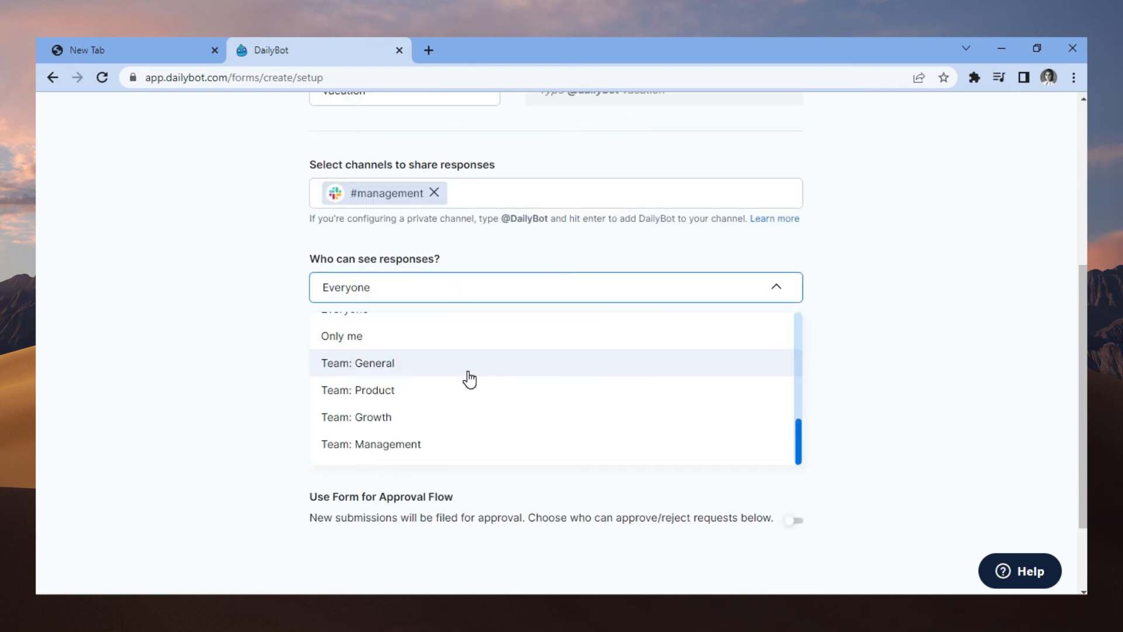
pyautogui.click(433, 445)
# Allow public responses to the form and collect the responses anonymously.
pyautogui.scroll(-1, 589, 339)
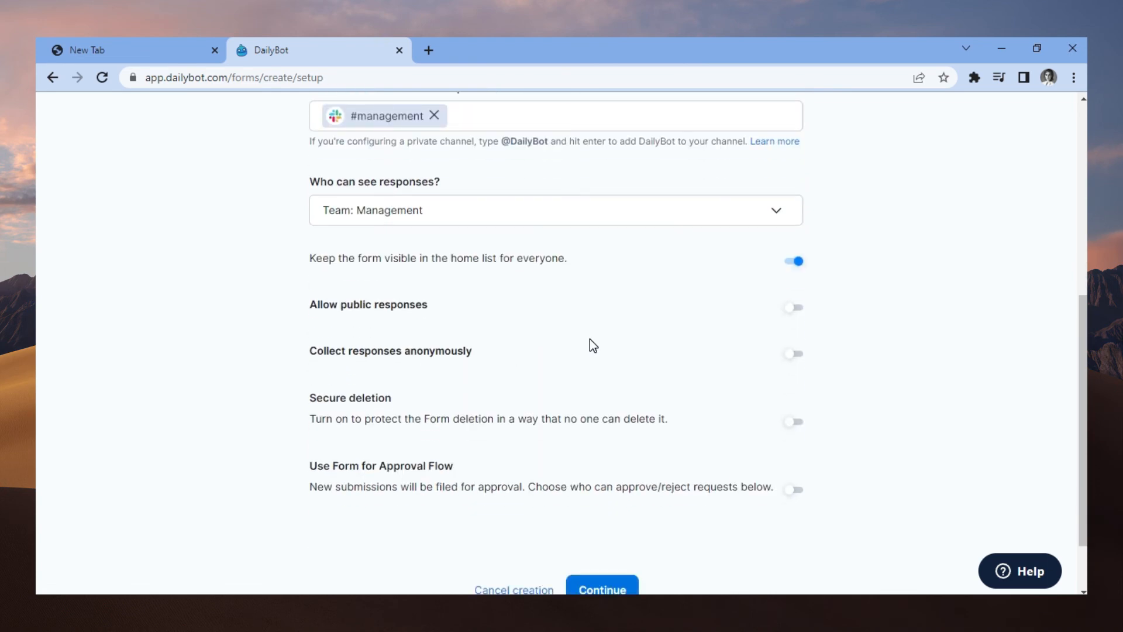
pyautogui.scroll(-1, 609, 319)
pyautogui.click(794, 234)
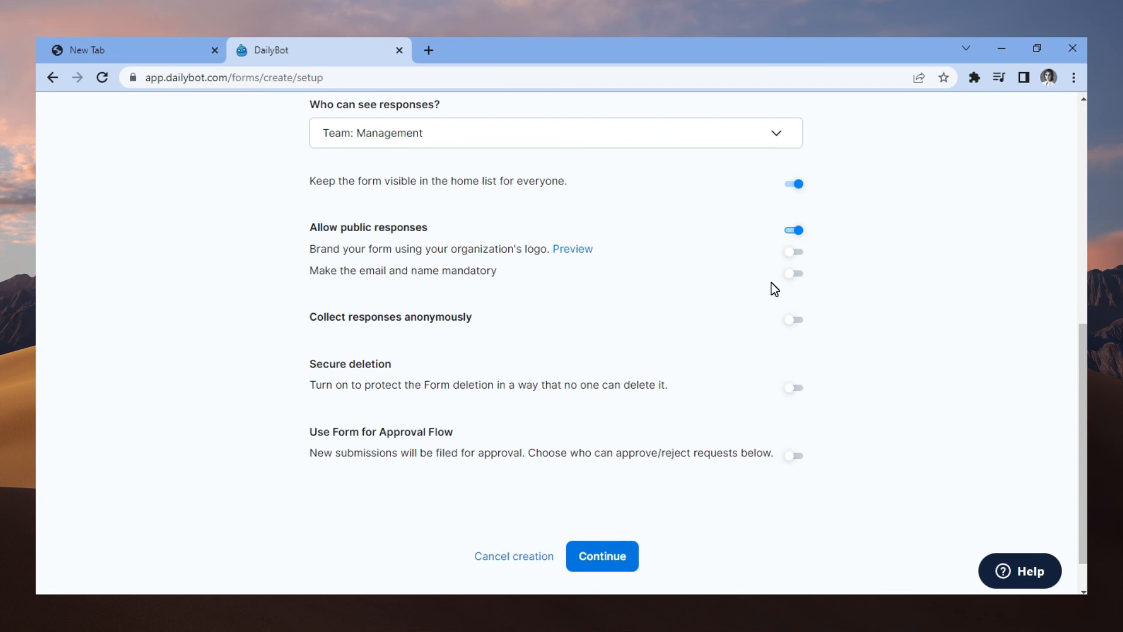
pyautogui.scroll(-1, 775, 303)
pyautogui.click(796, 274)
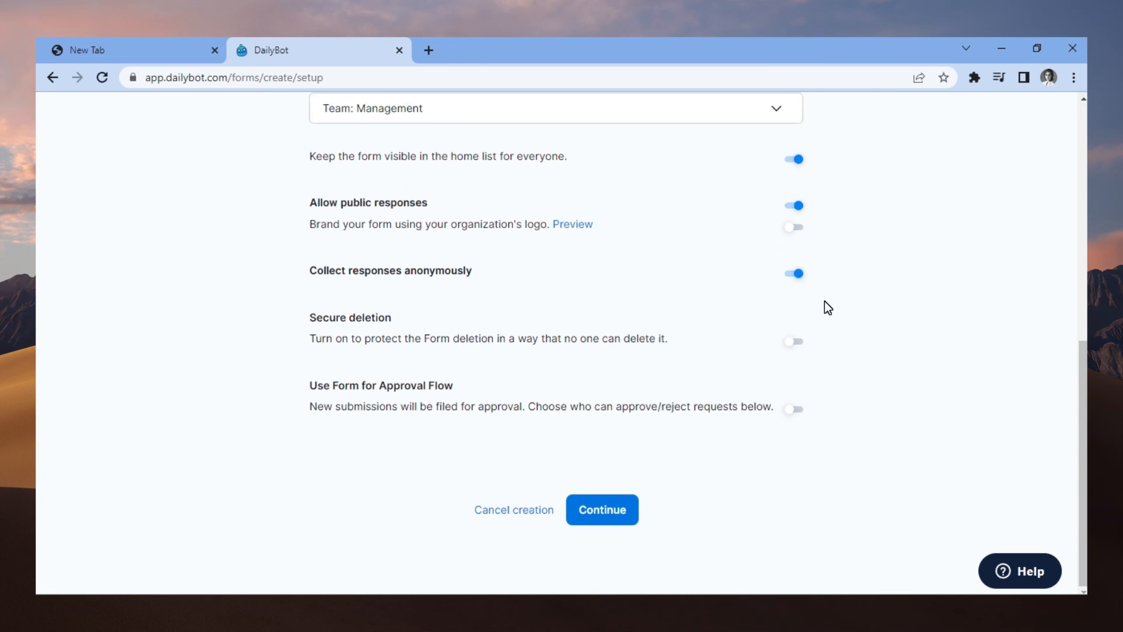
# Turn on secure deletion and the approval flow for the form, choosing the Org Administrator as approver.
pyautogui.click(790, 344)
pyautogui.click(794, 410)
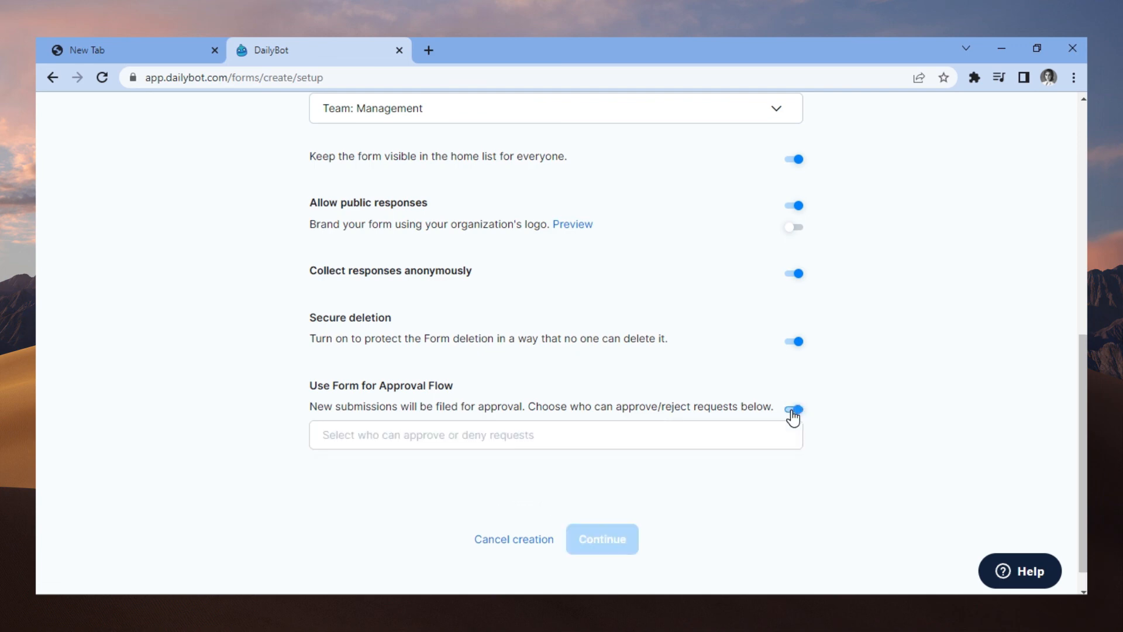
pyautogui.click(483, 447)
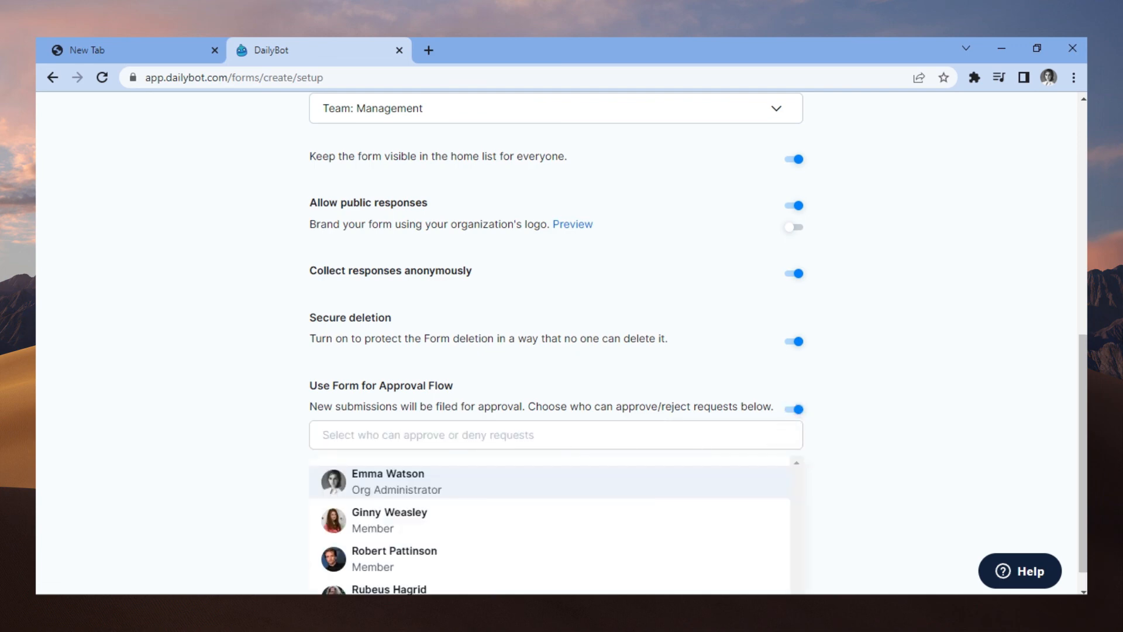
pyautogui.click(418, 490)
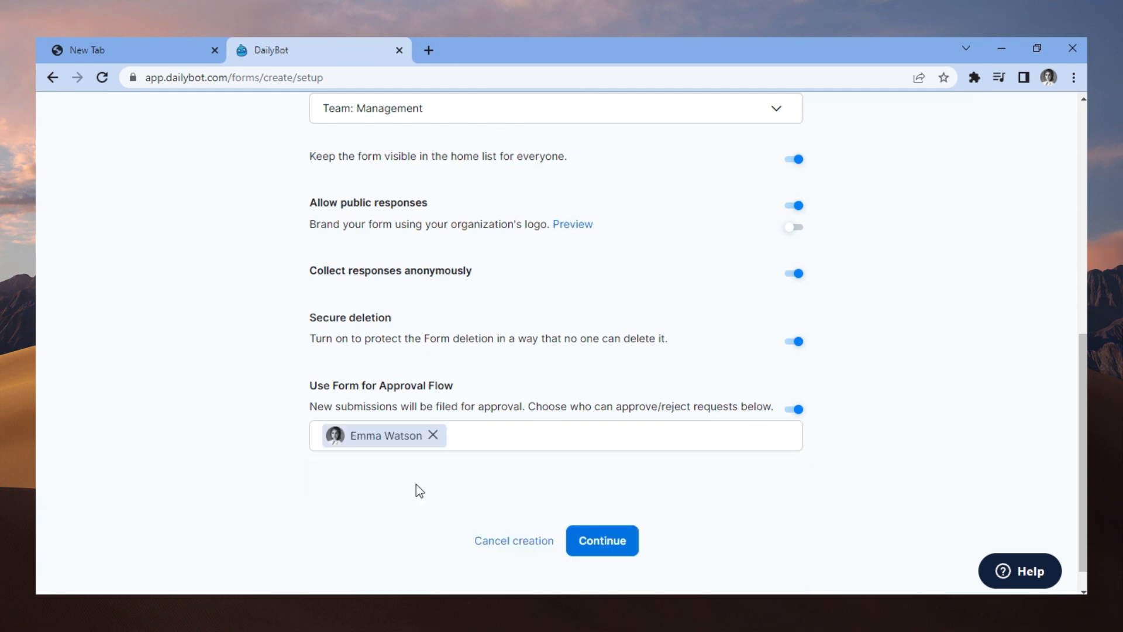
# Submit the form setup to create the Vacation request form and copy its link.
pyautogui.scroll(-1, 542, 469)
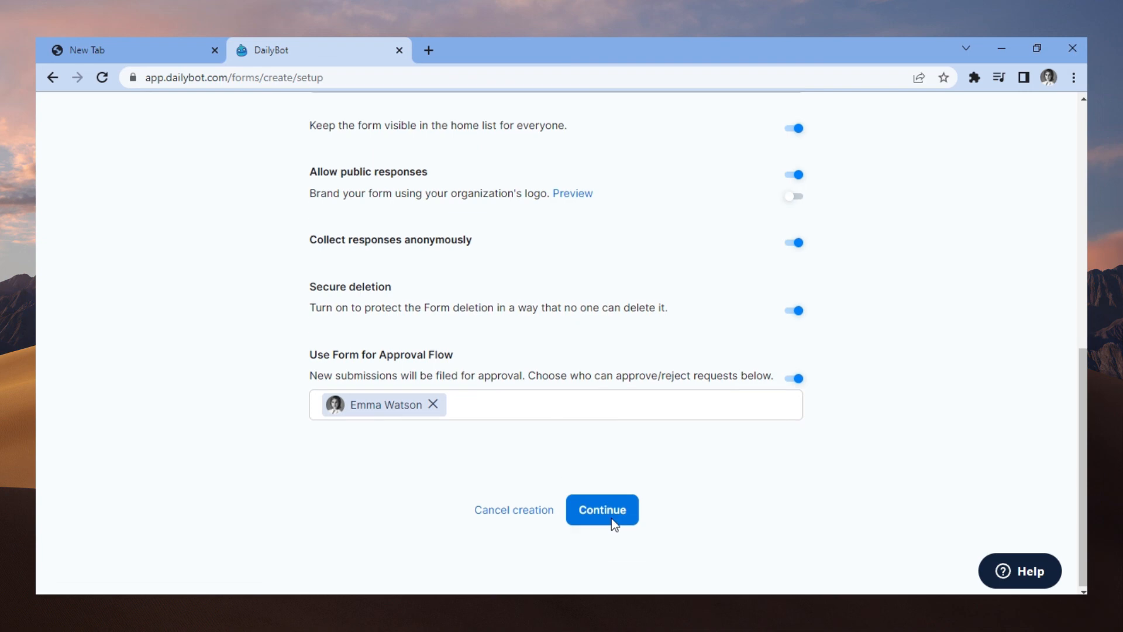
pyautogui.click(609, 513)
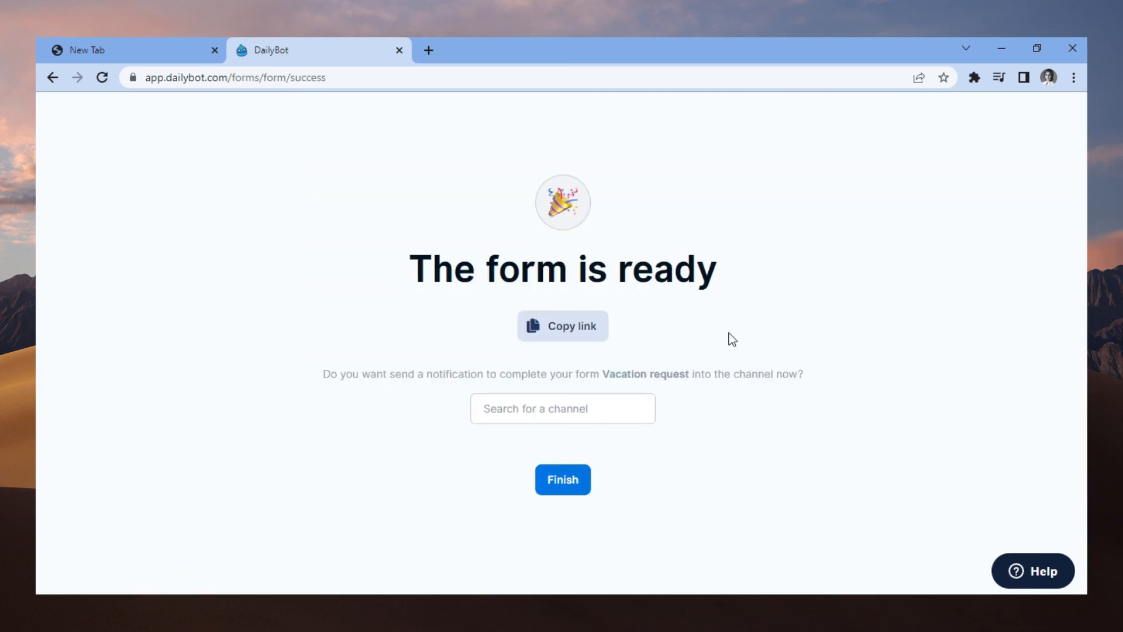
pyautogui.click(582, 343)
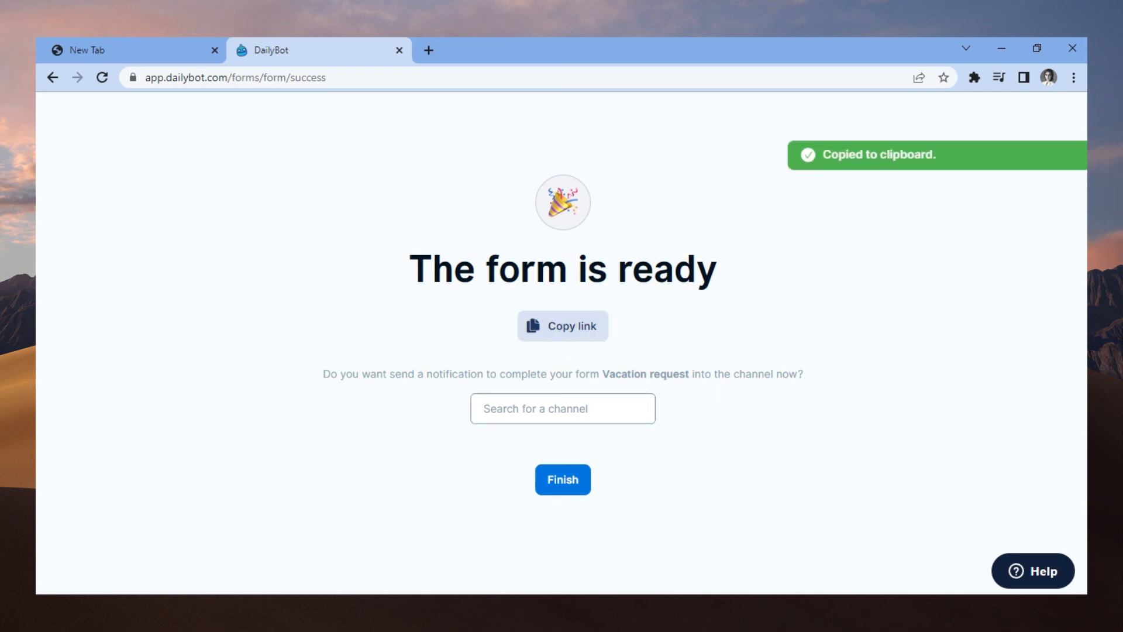
# Choose general as the channel for the form's notification and finish the form creation.
pyautogui.click(575, 408)
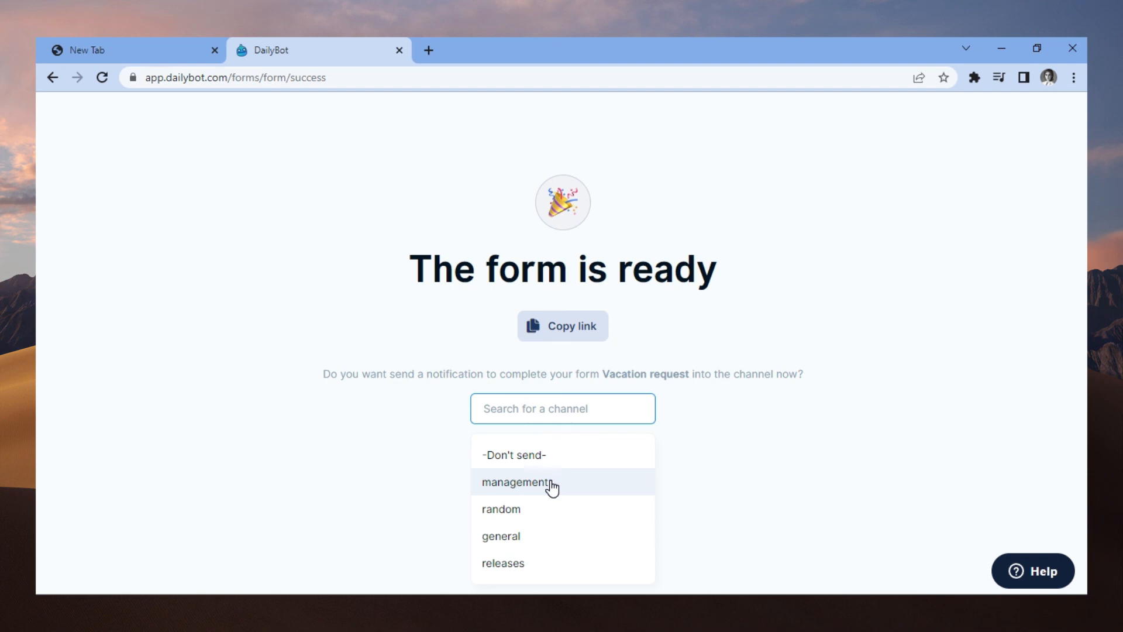
pyautogui.click(532, 535)
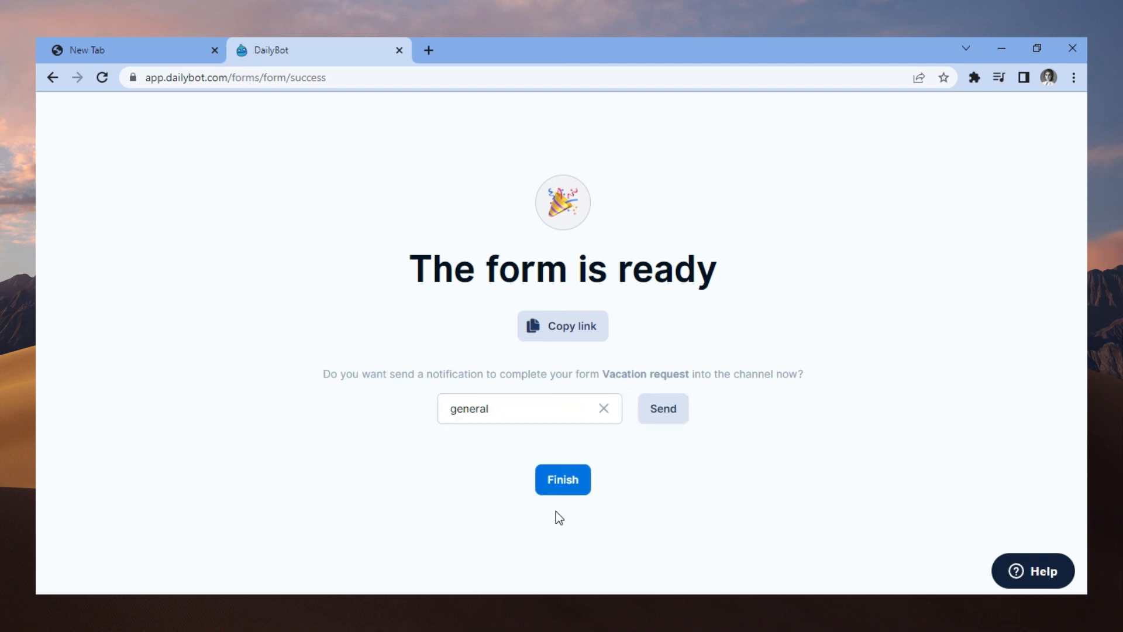
pyautogui.click(574, 486)
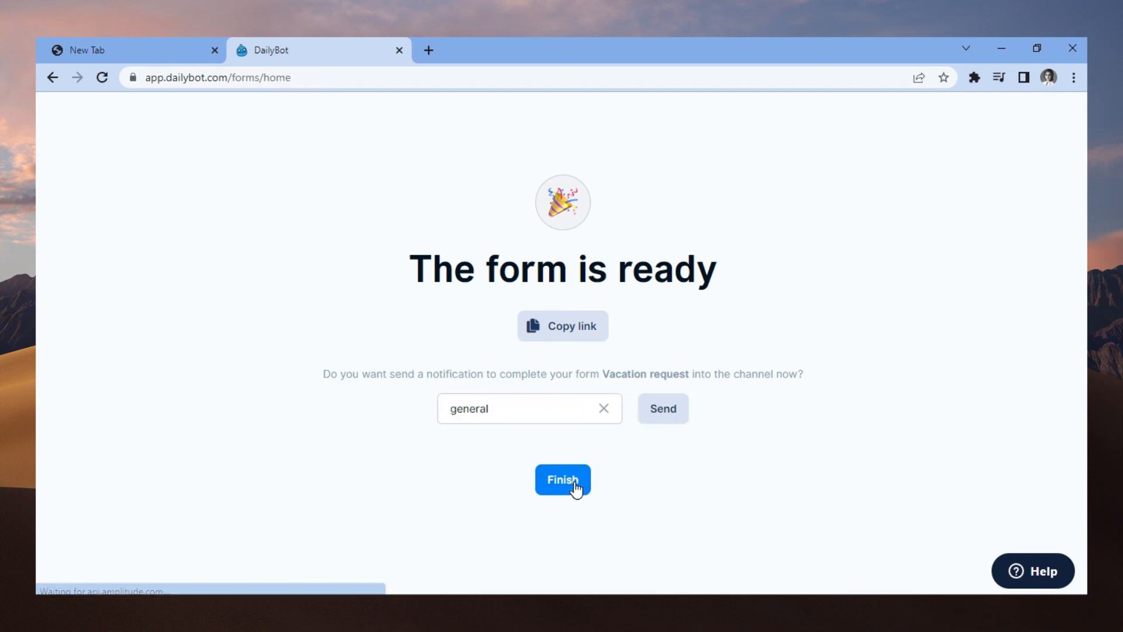